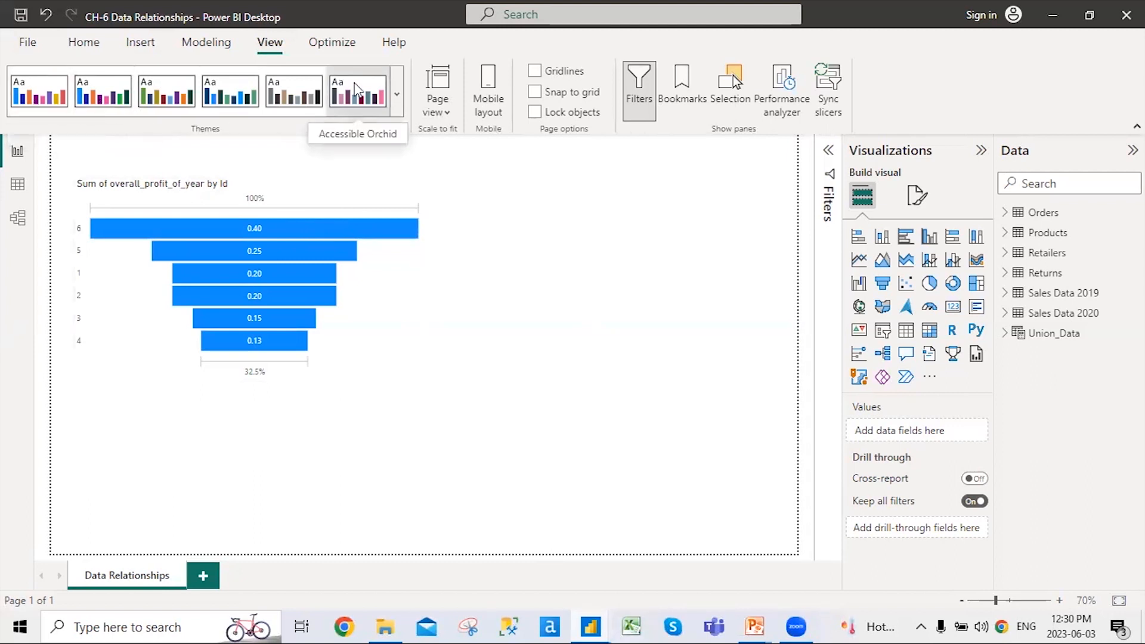
Step: Apply the dark grey report theme and switch to the theme with the purple gradient background
click(398, 97)
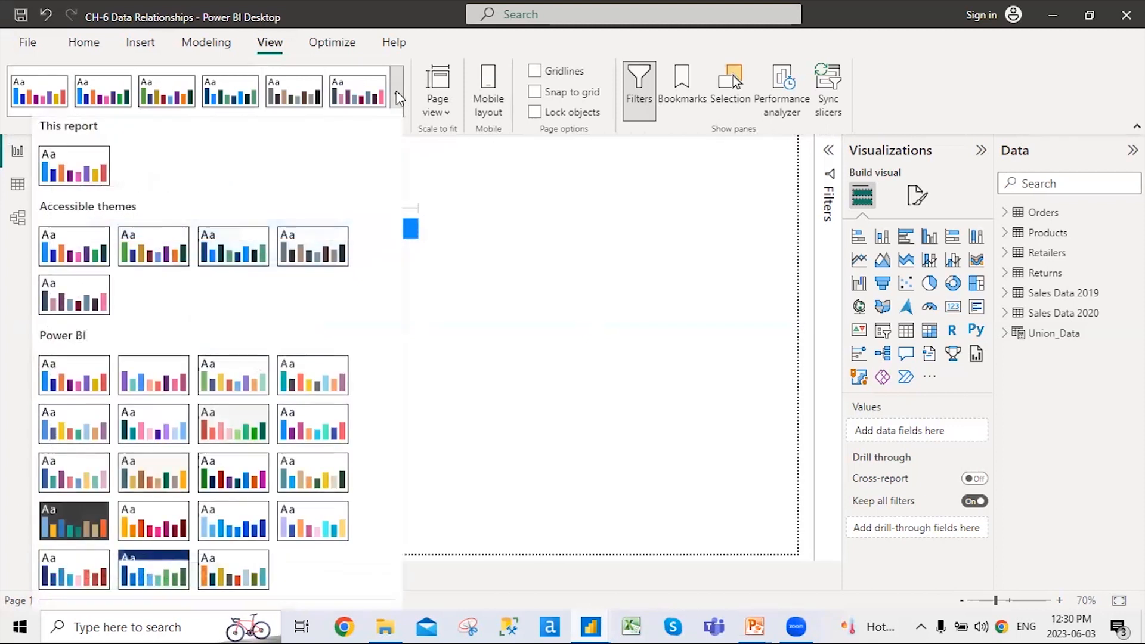
click(94, 530)
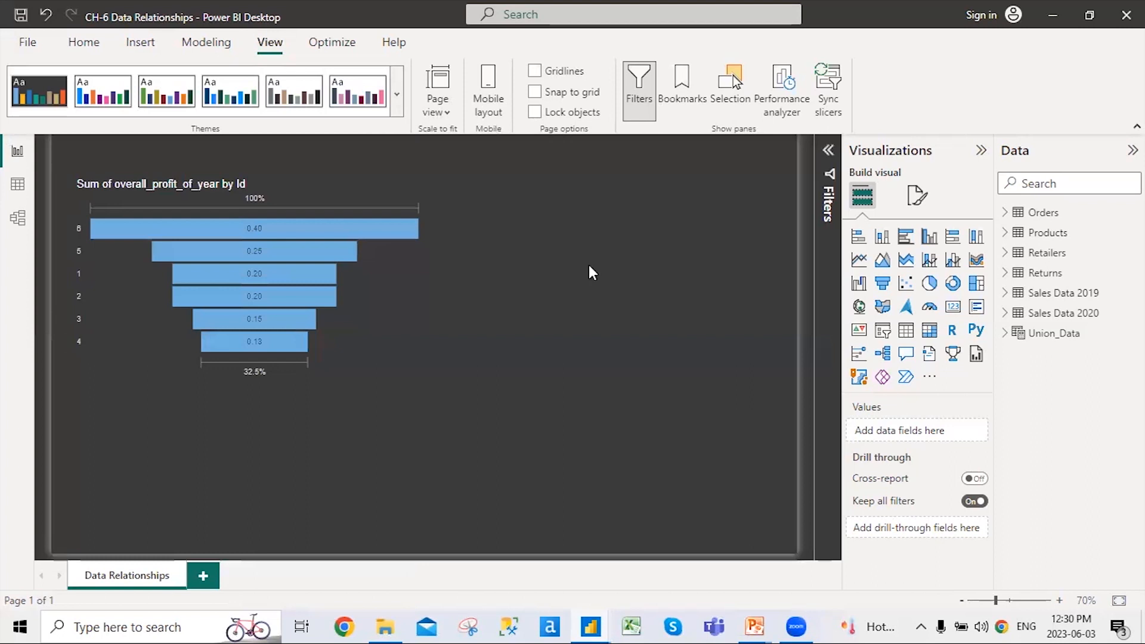
click(397, 94)
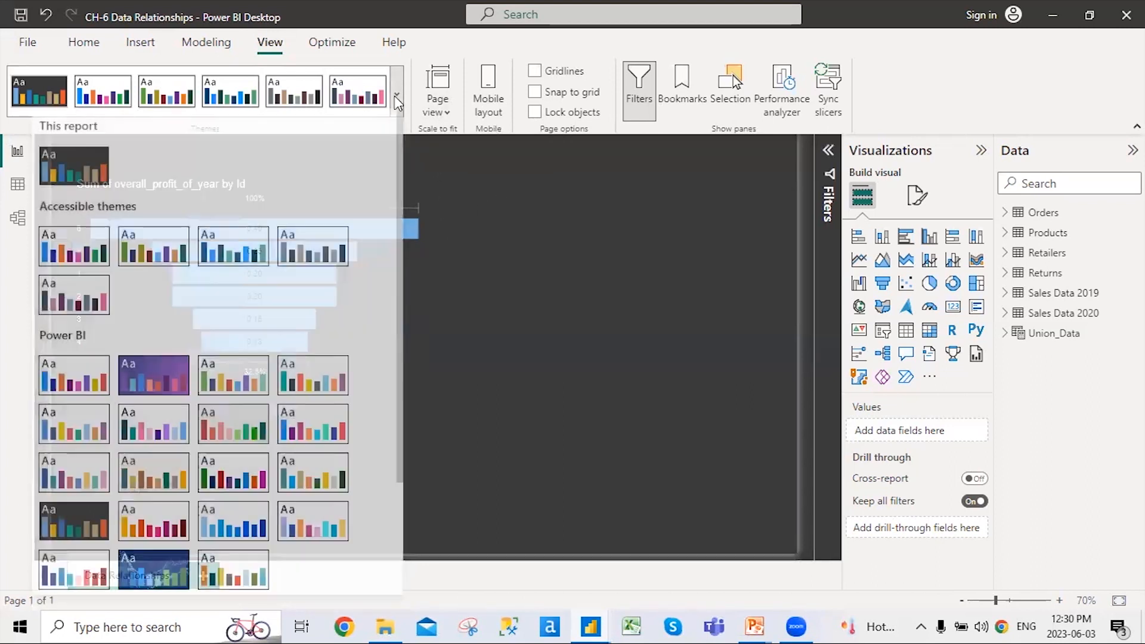
click(583, 401)
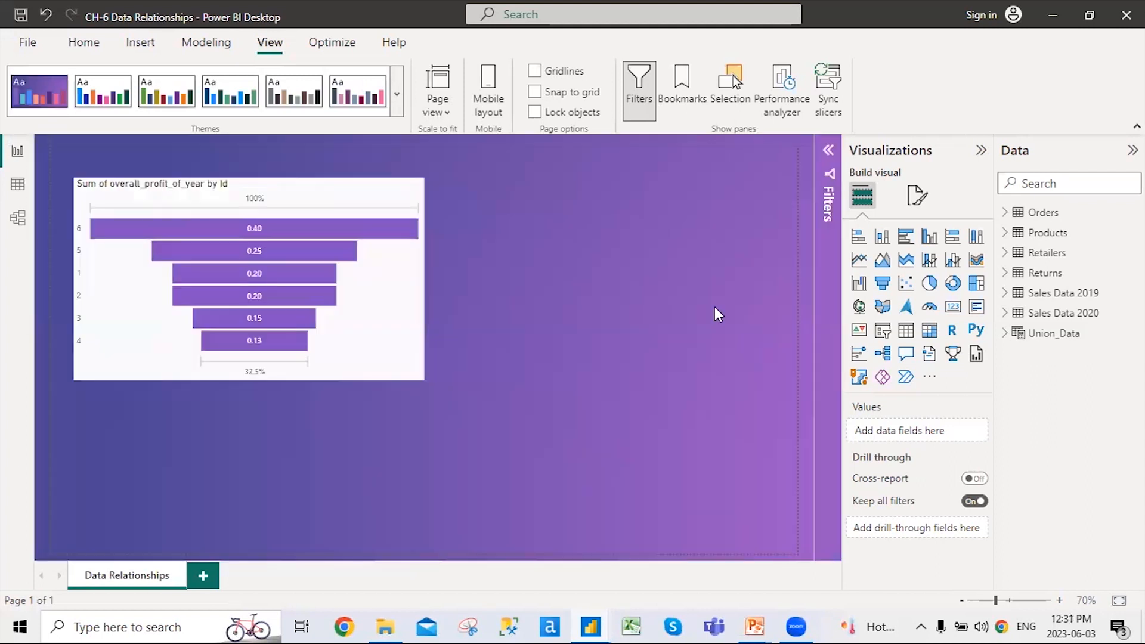
Step: Open the community theme gallery for report themes
click(397, 96)
scroll(268, 477, down, 5)
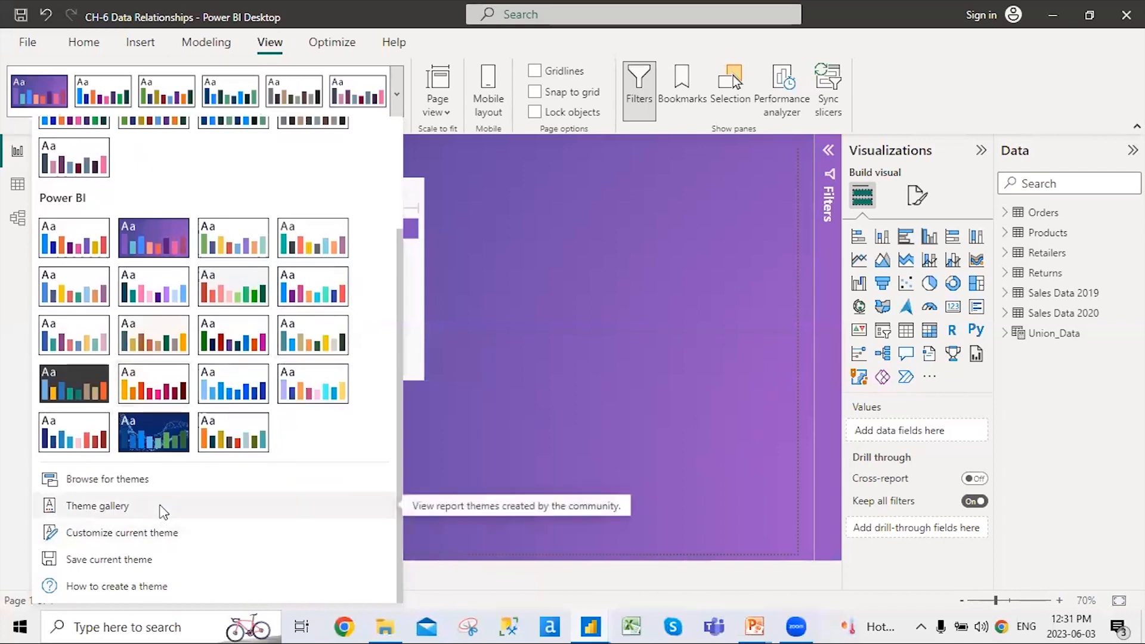
click(159, 505)
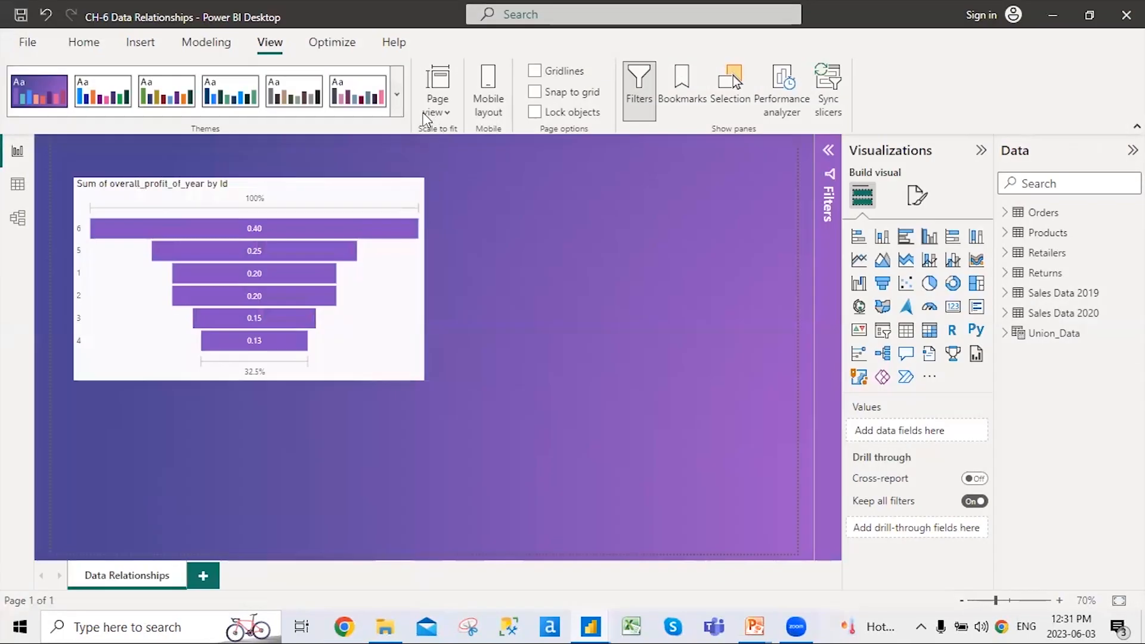
Step: Start browsing for a report theme file to import and cancel without choosing one
click(397, 94)
scroll(266, 503, down, 3)
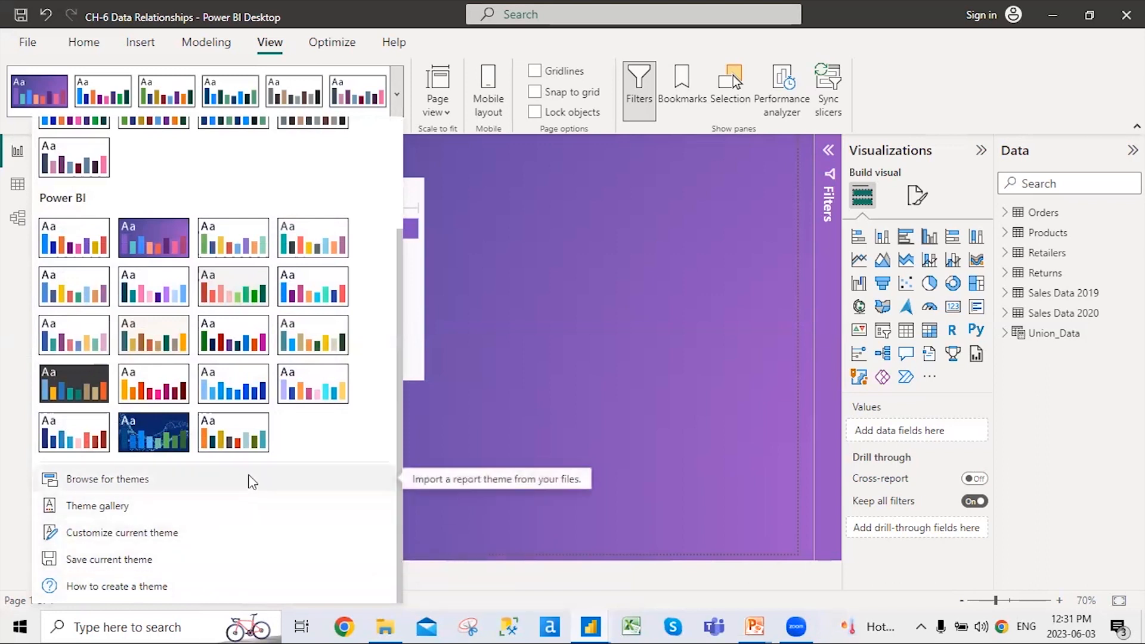
key(Escape)
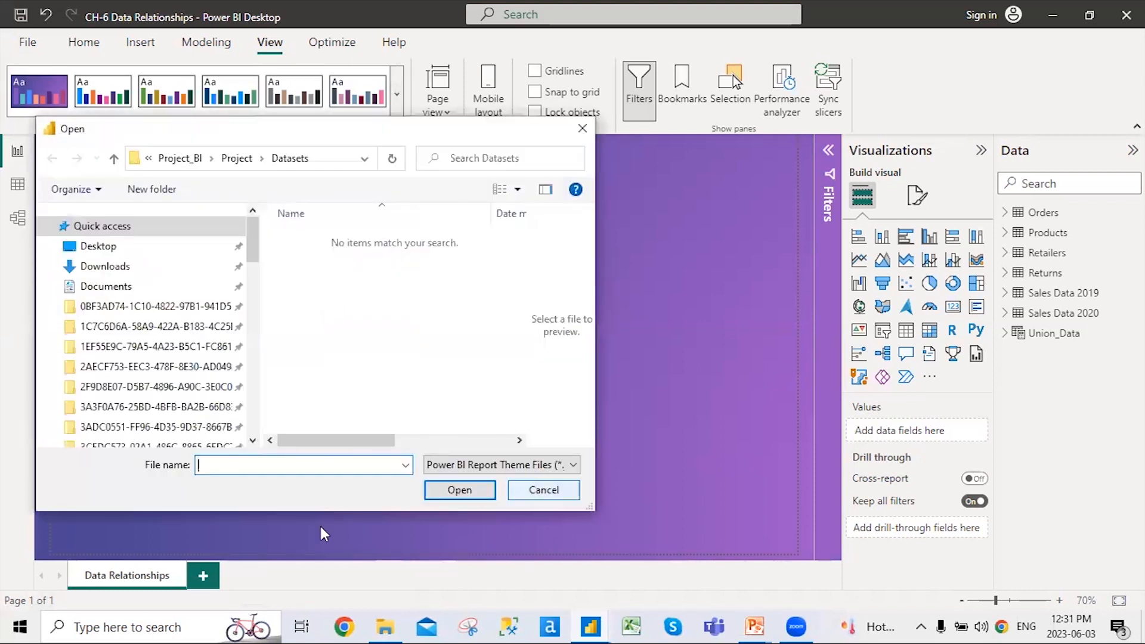
click(583, 129)
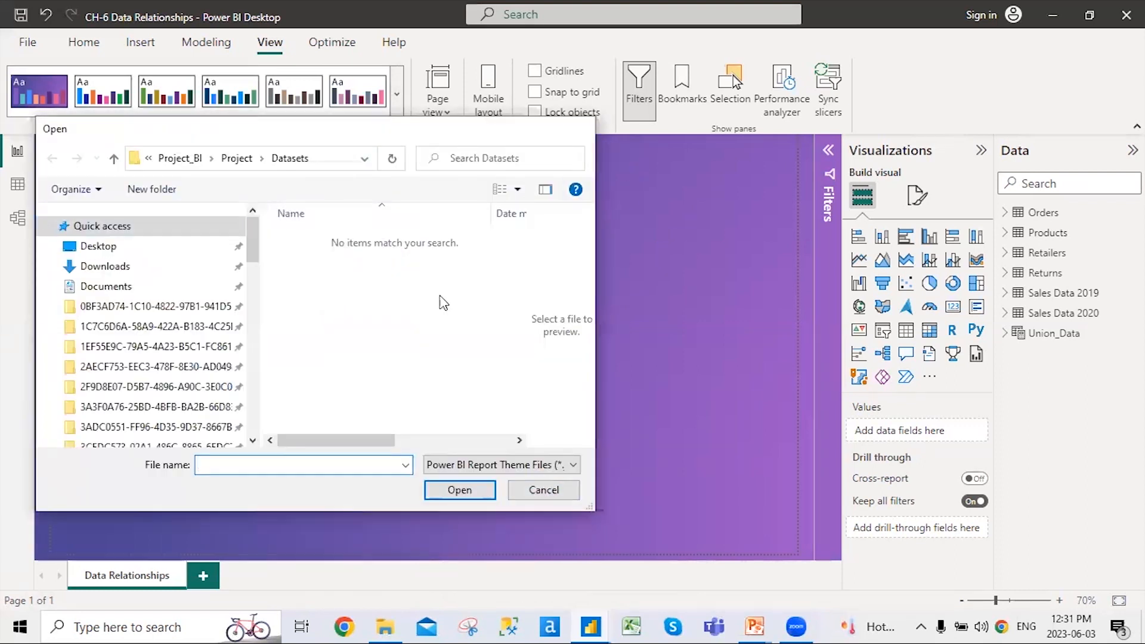
Step: Apply the Power BI report theme with the dark blue wavy-line background
click(394, 104)
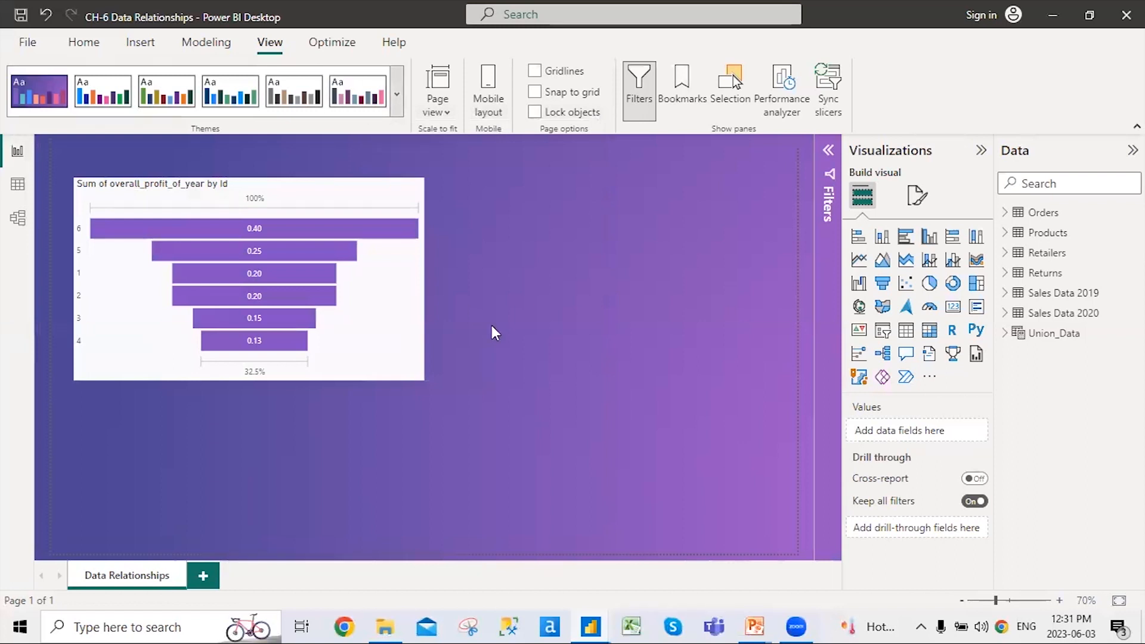
scroll(343, 401, down, 3)
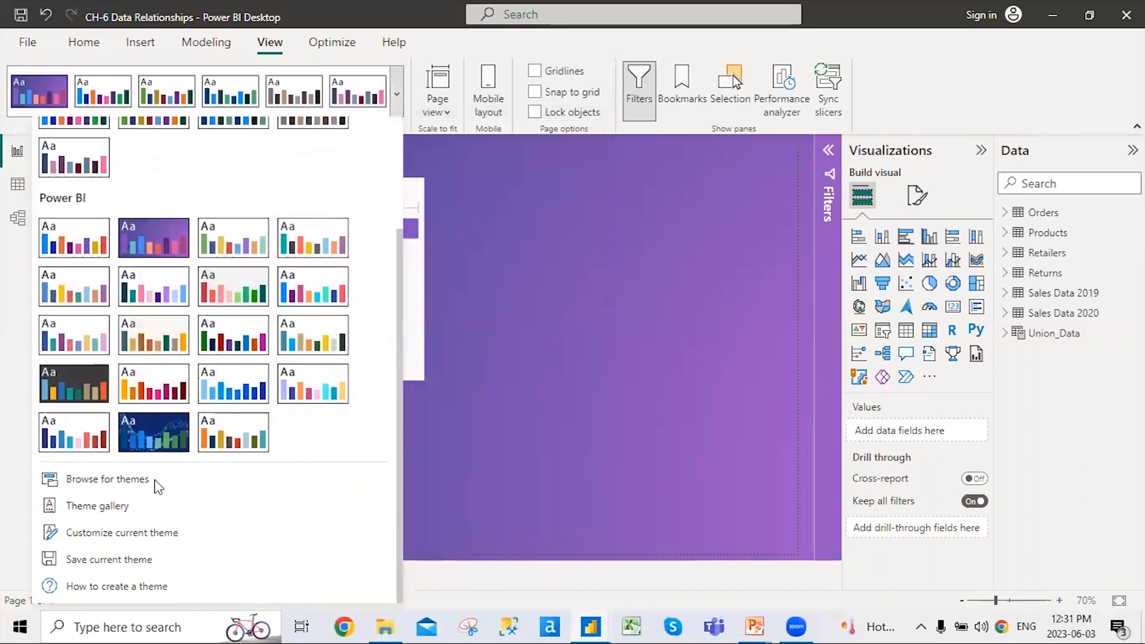
click(156, 441)
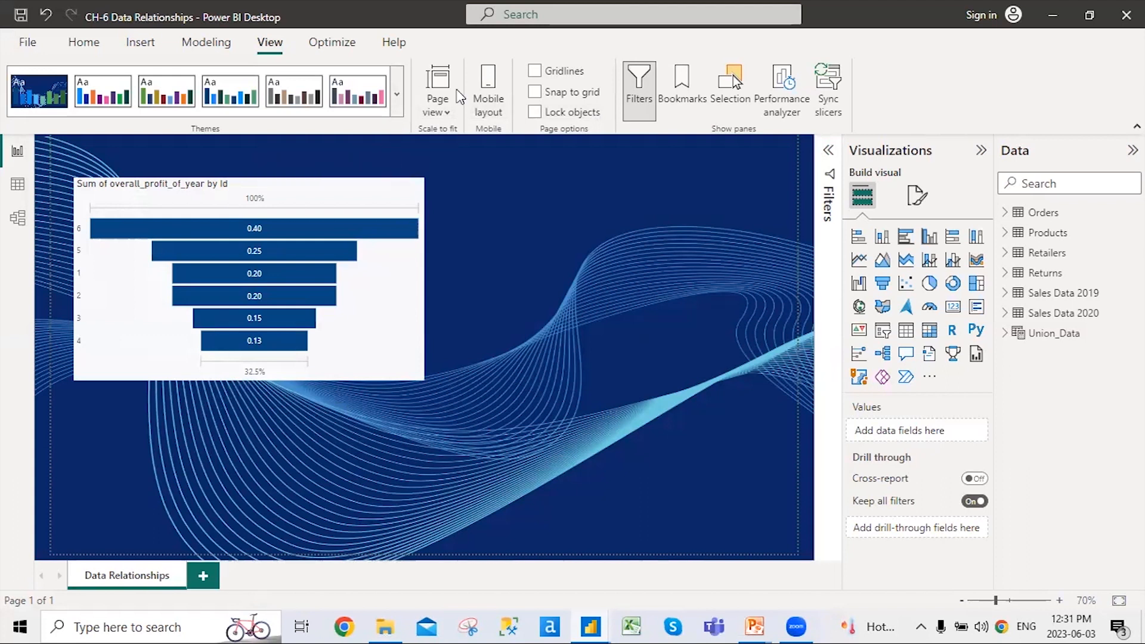
Step: Try the Fit to width page view and set the report page to Actual size
click(448, 113)
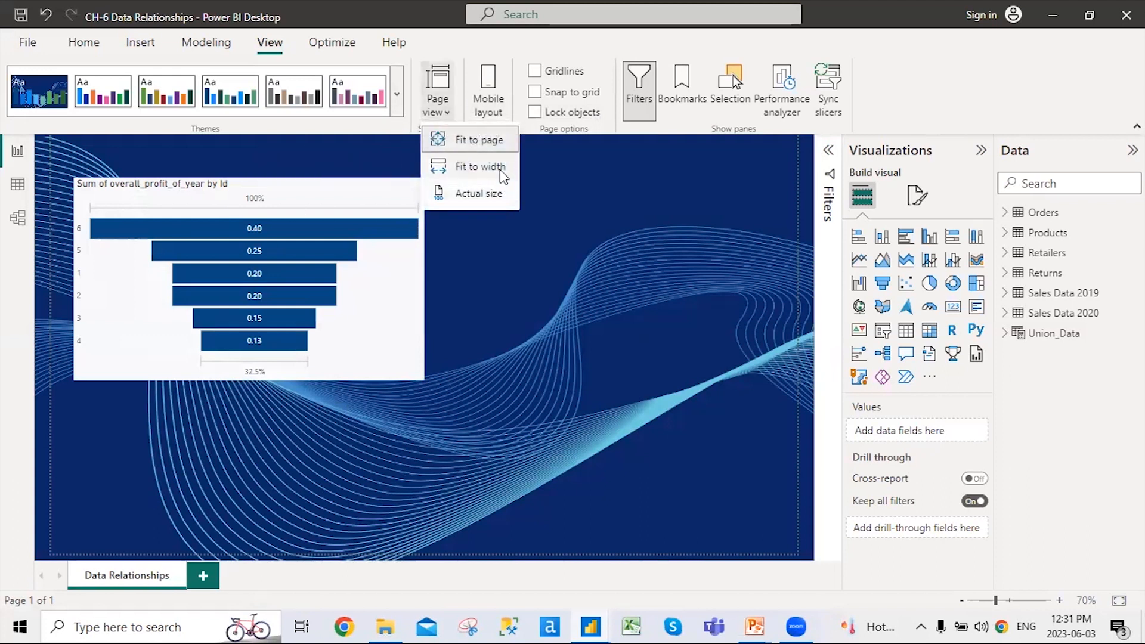
click(509, 170)
click(444, 107)
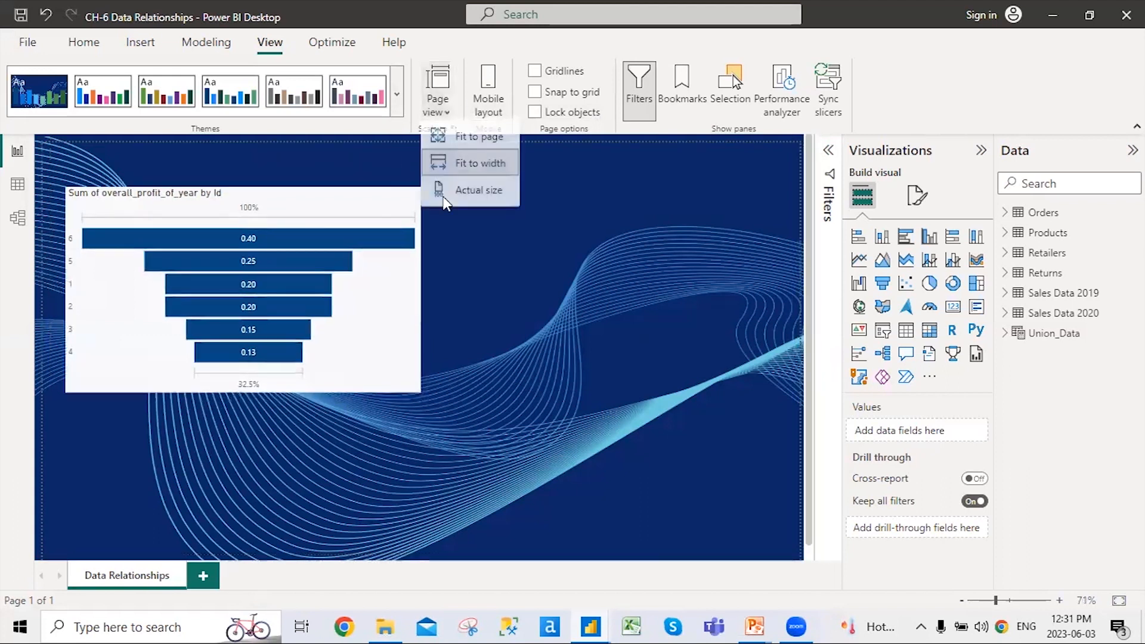
click(464, 194)
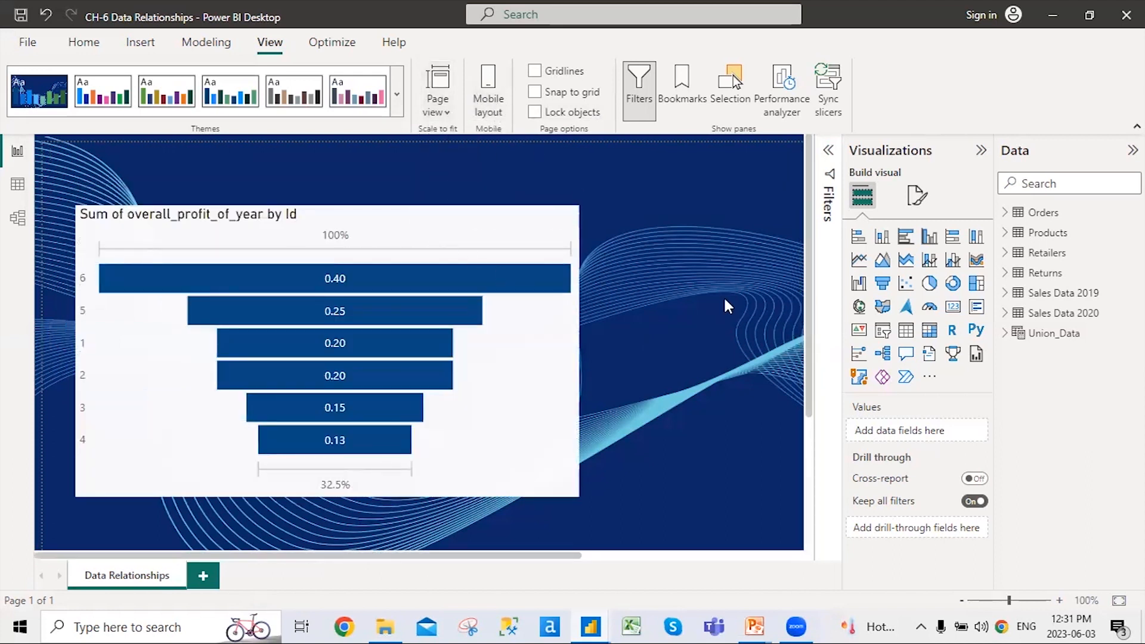
Step: Select the funnel chart, try out the Gridlines, Snap to grid and Lock objects page options, and turn them off again
click(562, 368)
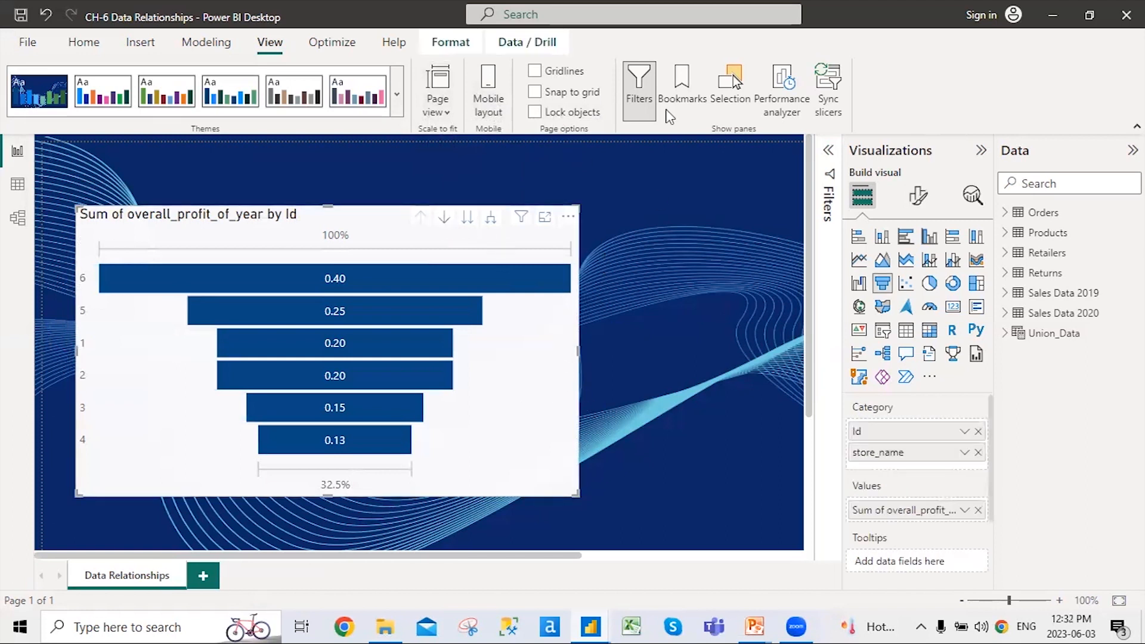
click(535, 72)
click(534, 92)
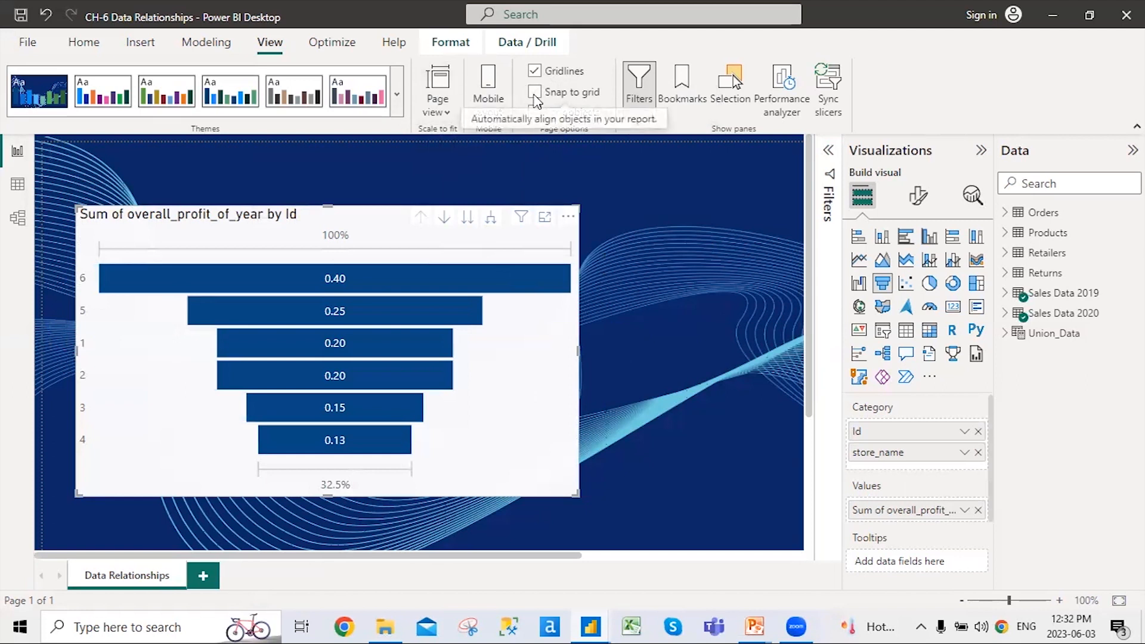
click(535, 113)
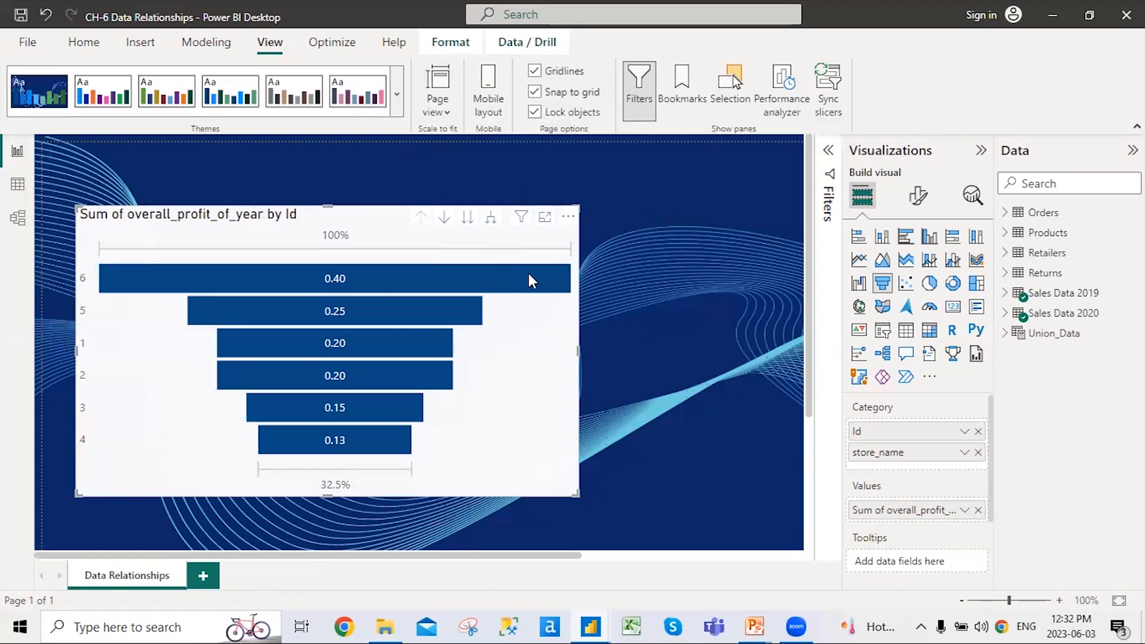
click(646, 281)
click(566, 376)
click(535, 112)
click(535, 91)
Step: View the Performance analyzer pane and close it
click(786, 106)
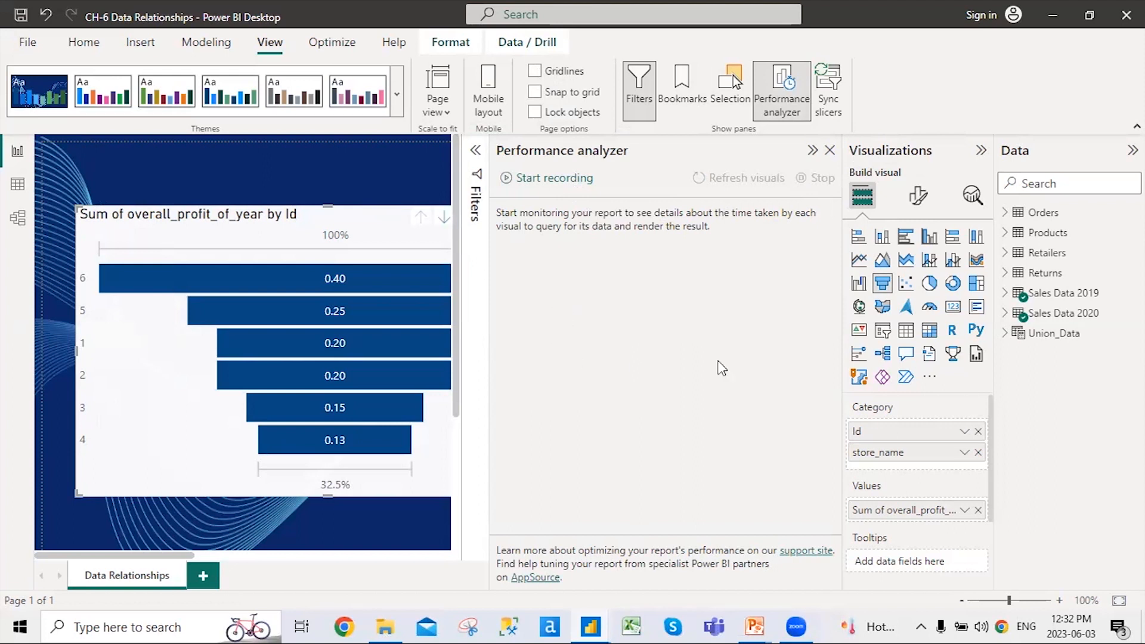
click(831, 150)
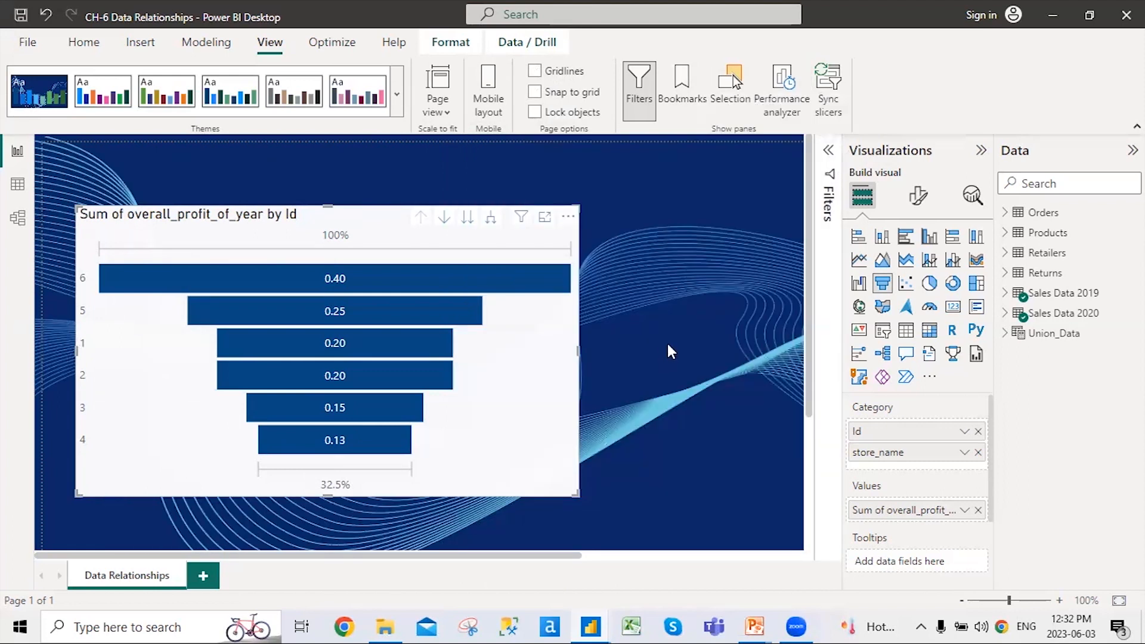
Step: Switch the funnel chart to the store_name level, turn on drill-down mode, and drill back up to the Id level
click(527, 43)
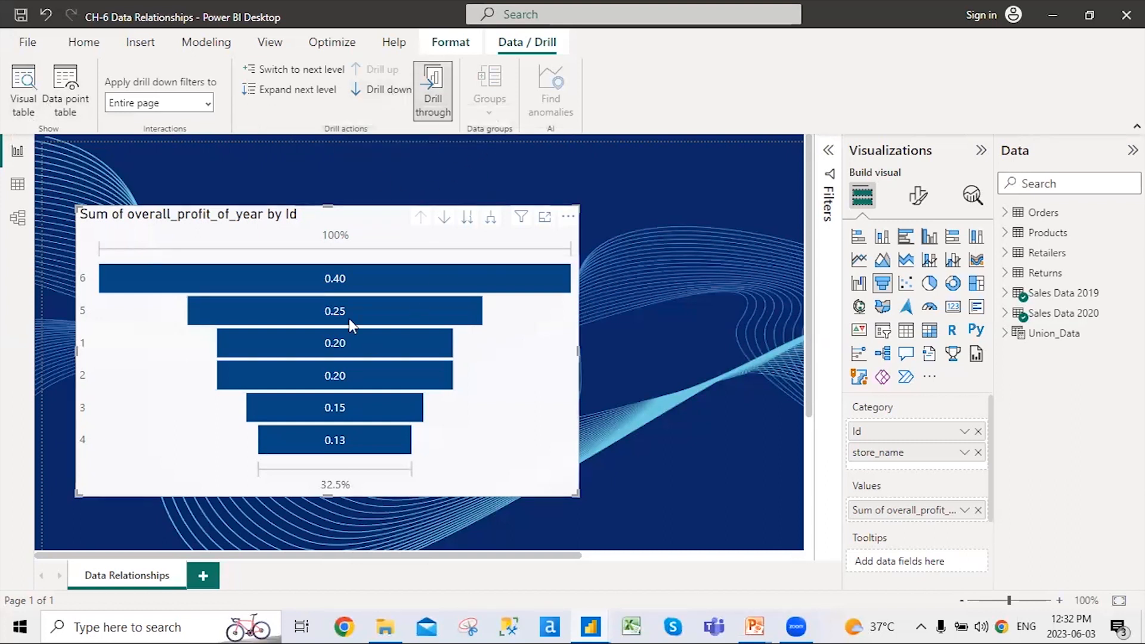
click(361, 283)
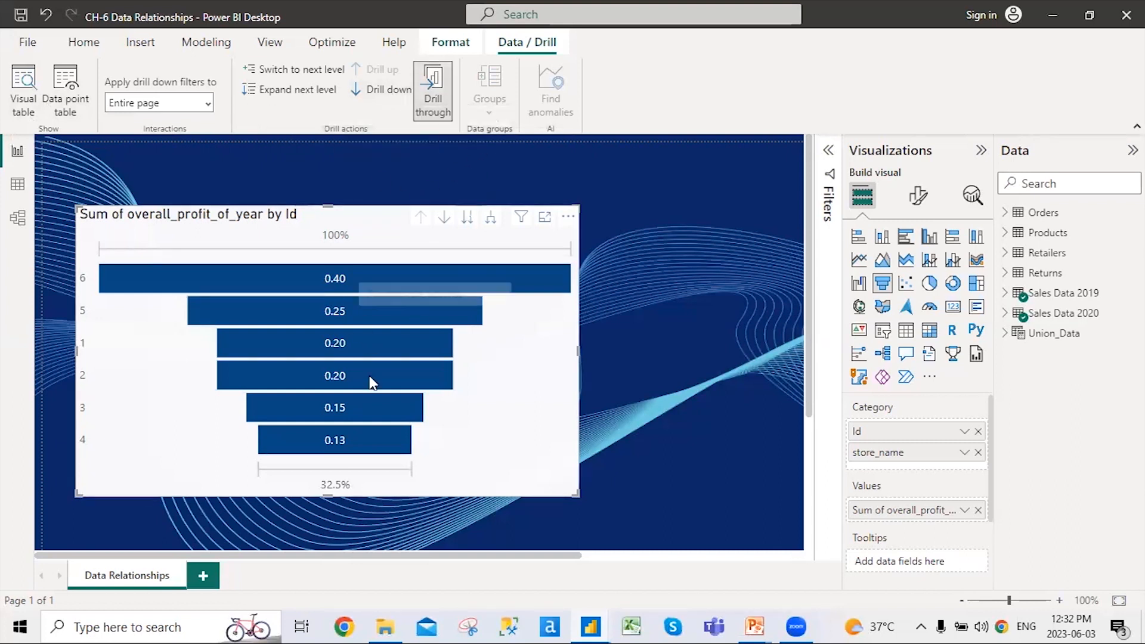
click(466, 219)
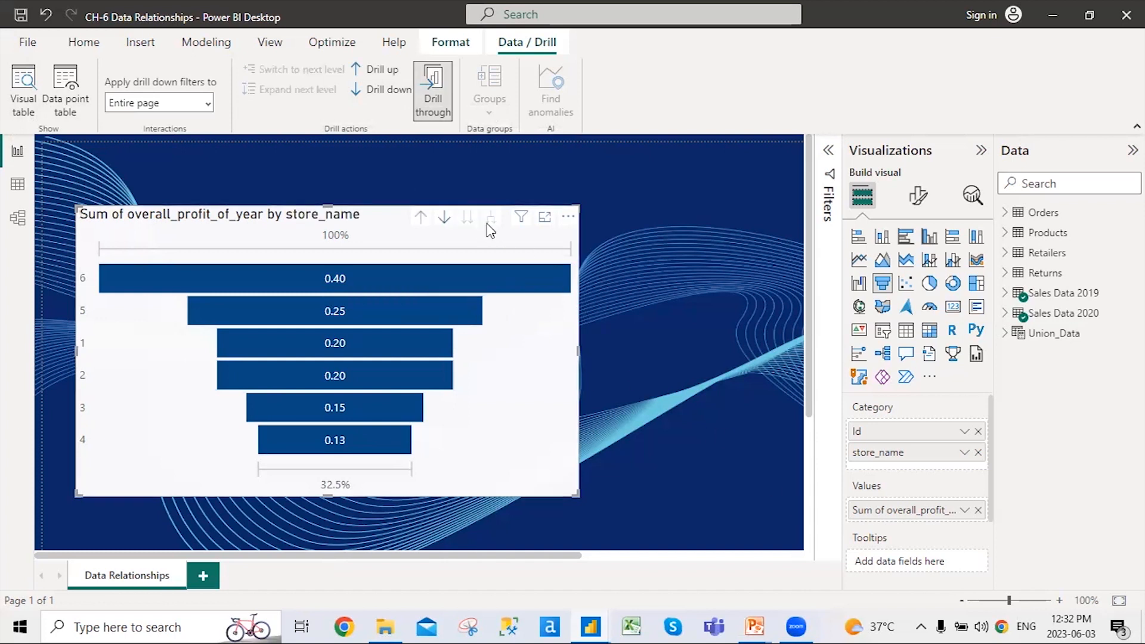
click(445, 219)
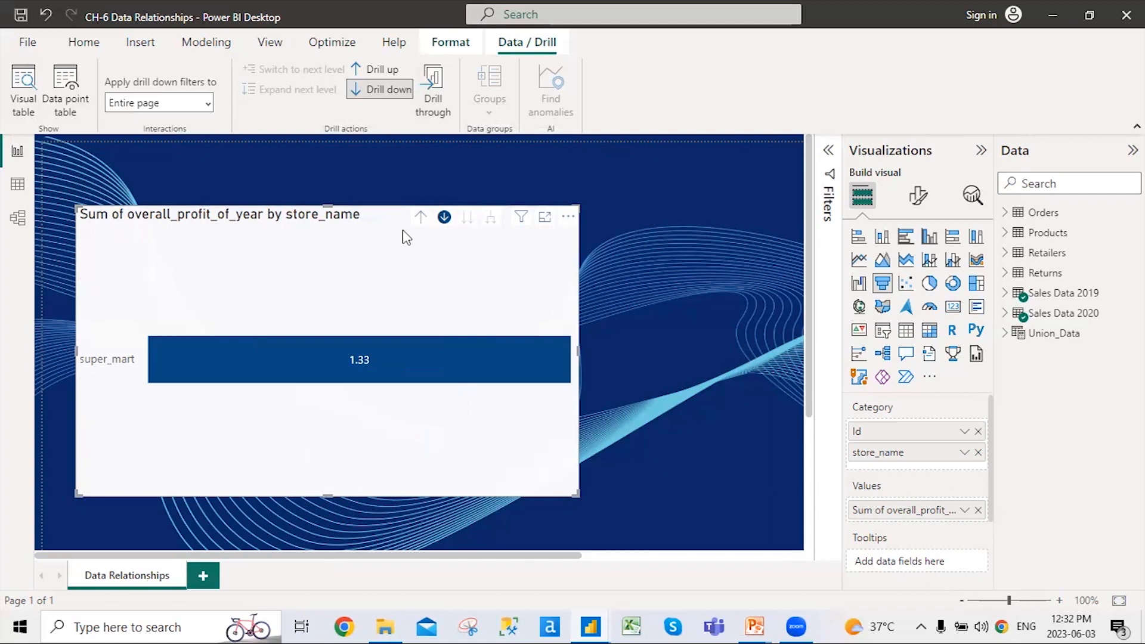
click(420, 222)
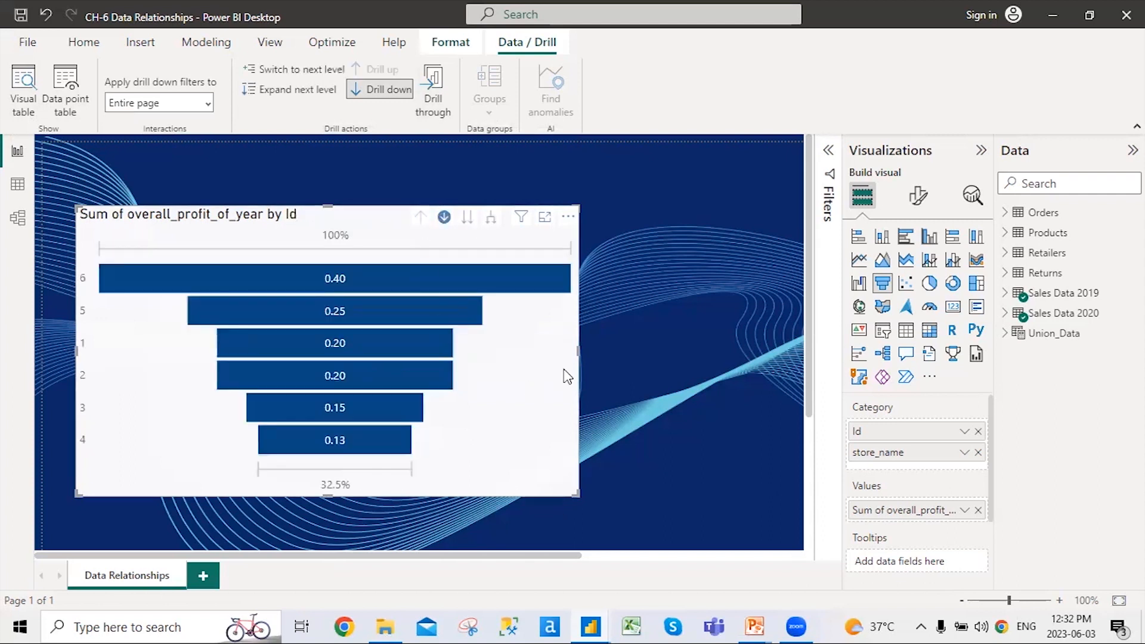
Step: Drill into the Id 3 bar and turn drill-down mode off at the Id level, and switch the chart to store_name and back
click(385, 409)
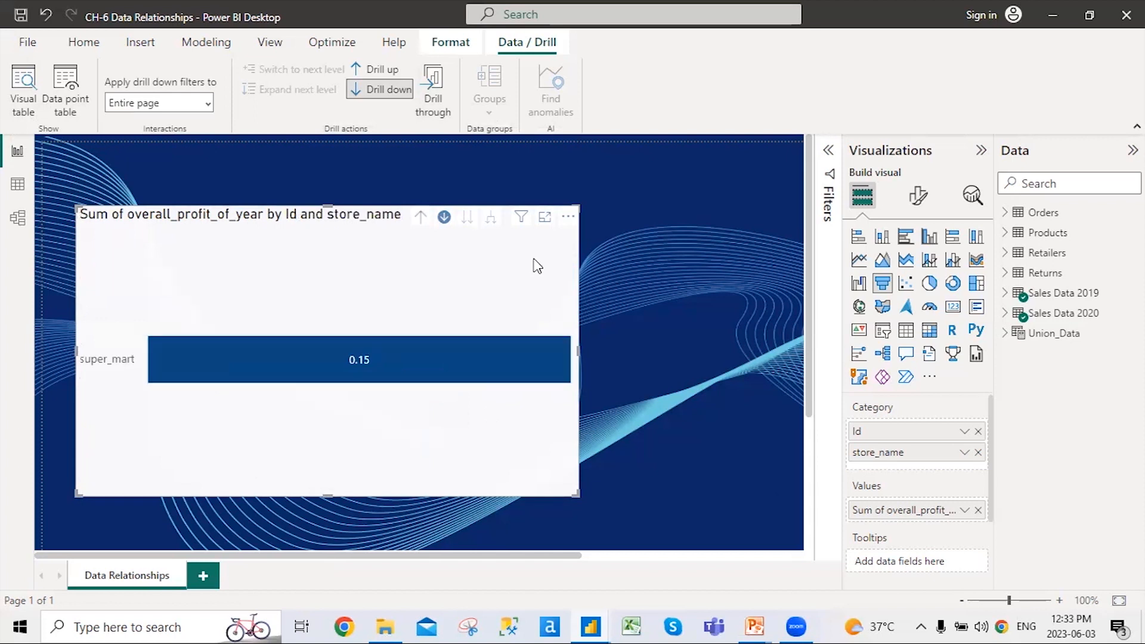
click(443, 216)
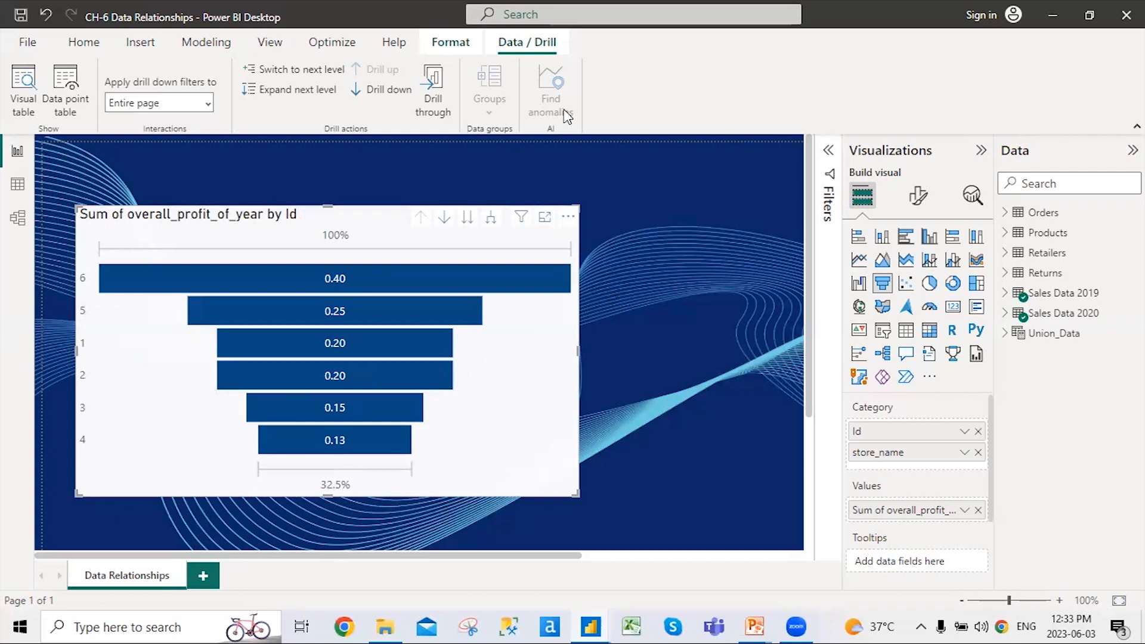
click(295, 69)
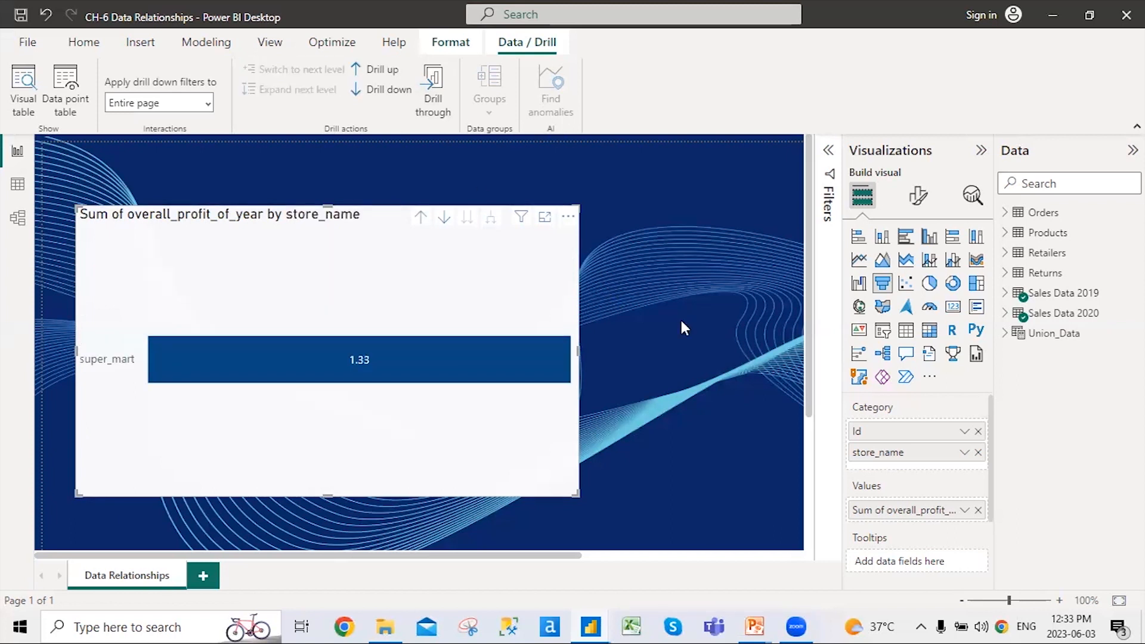
click(383, 69)
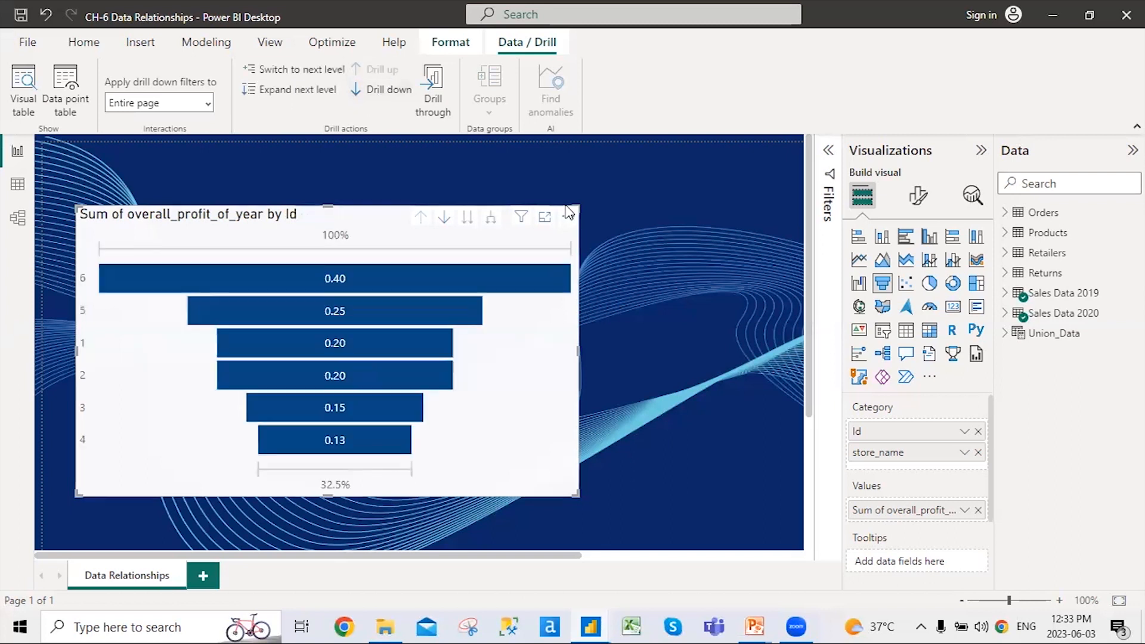
Step: Set the drill down filters to apply to the selected visual only
click(208, 103)
click(208, 106)
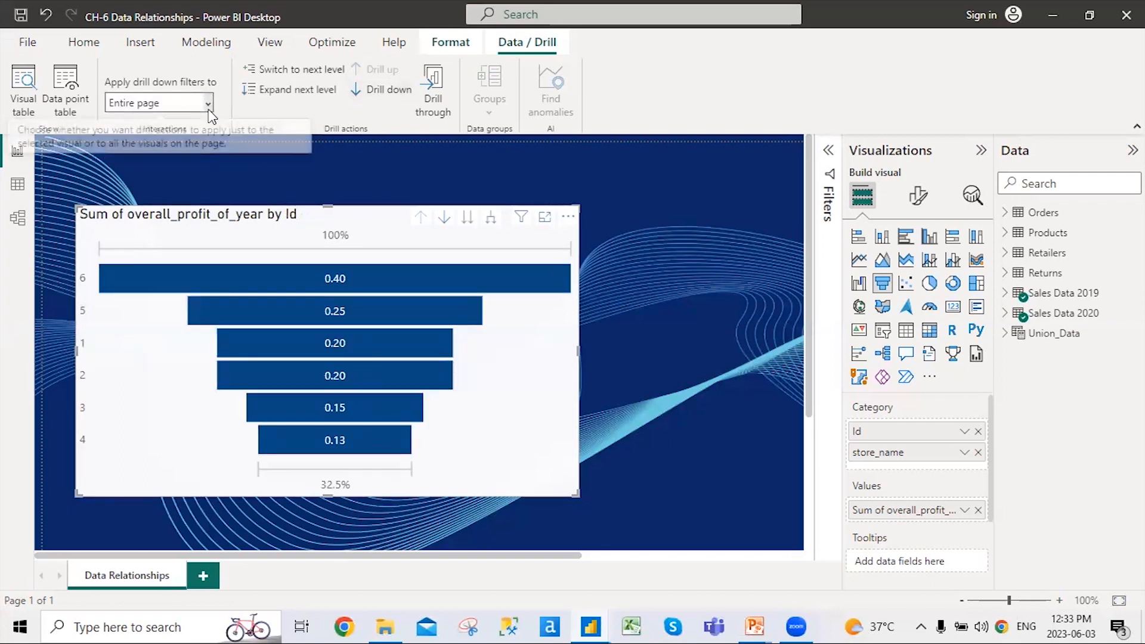
click(209, 109)
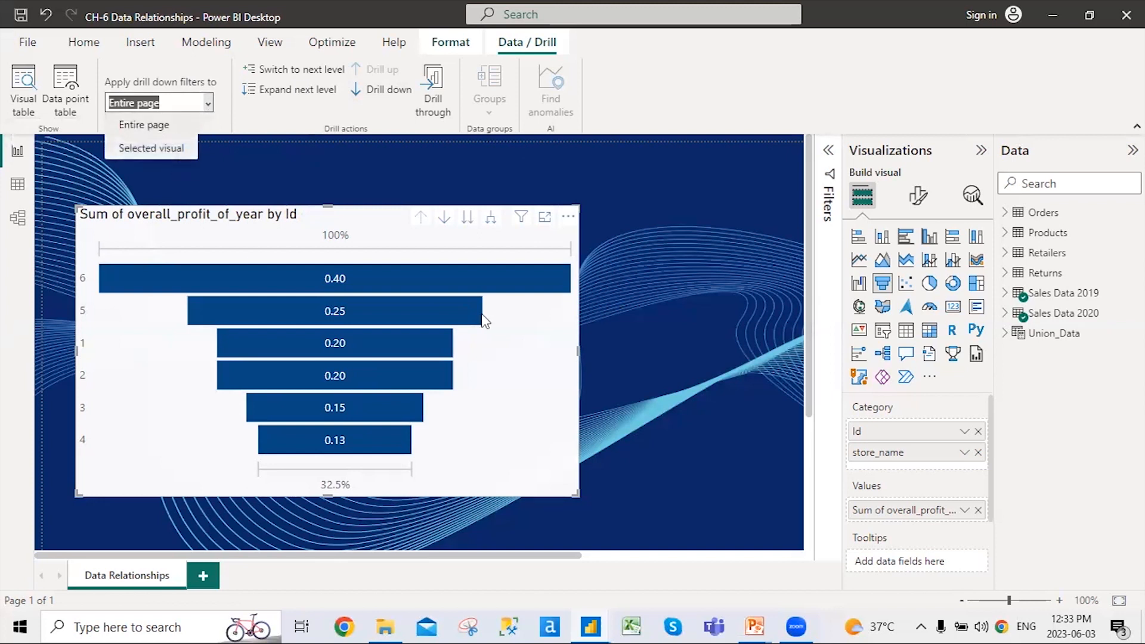
click(151, 140)
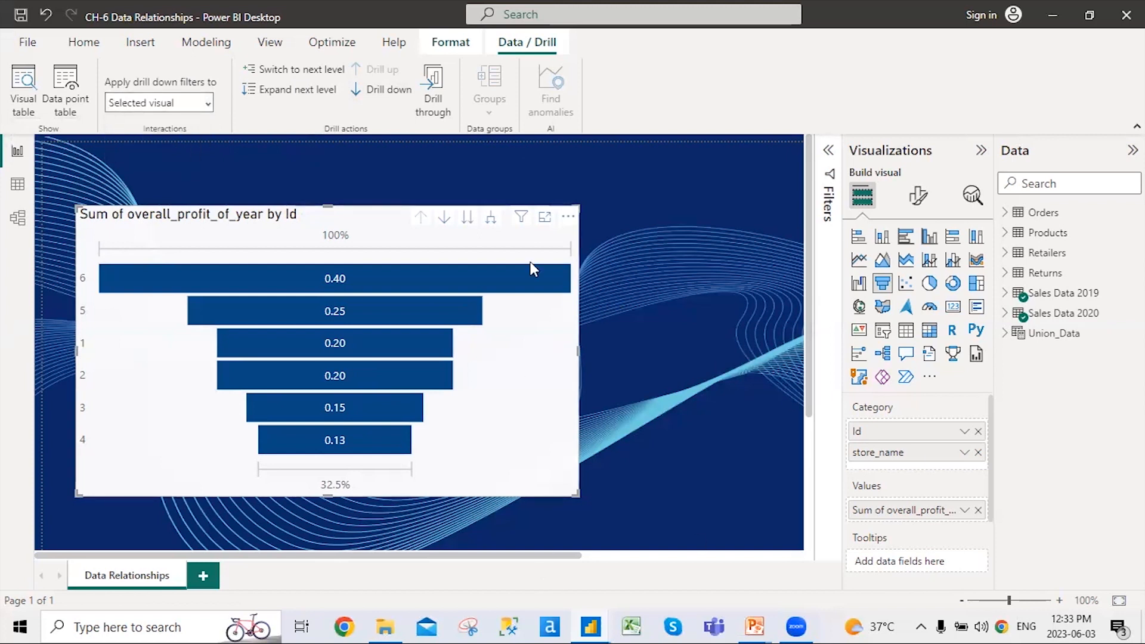
Step: Turn on drill-down mode, drill into the Id 6 bar and back up, and expand the funnel chart to Id and store_name
click(370, 90)
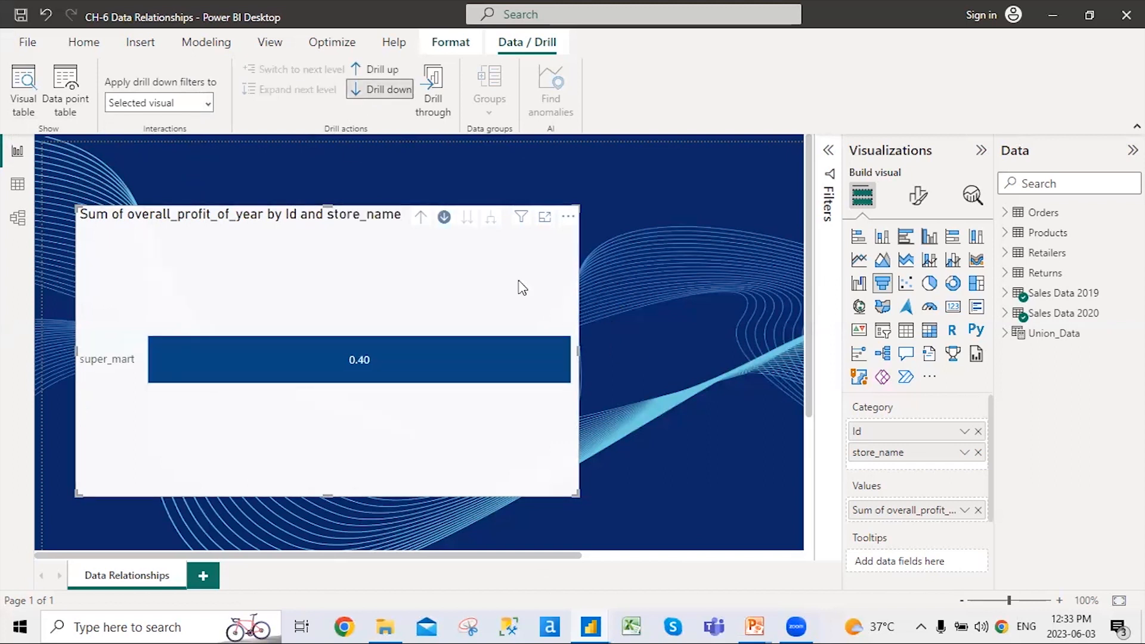
click(379, 69)
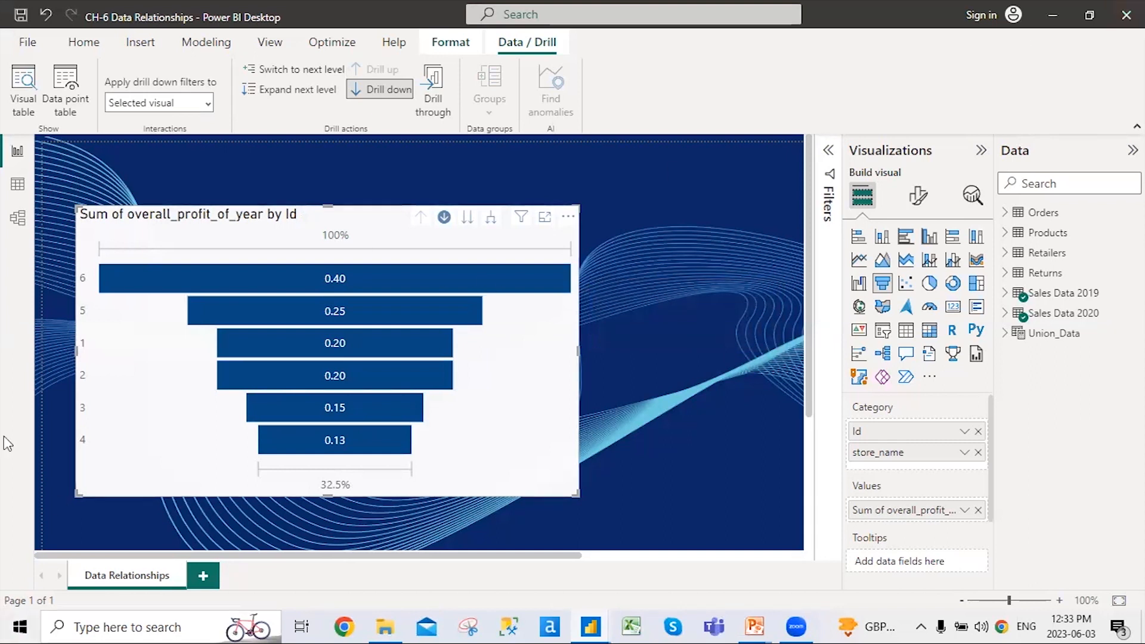
click(489, 221)
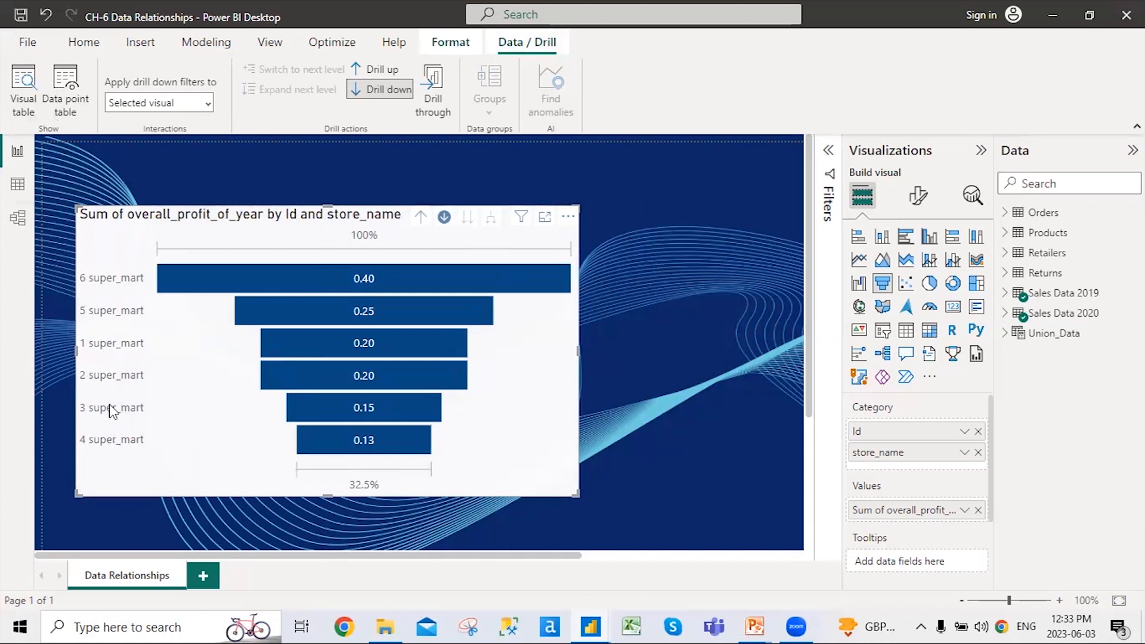
Step: Turn off drill-down mode, view the funnel chart in focus mode, and return to the report
click(445, 217)
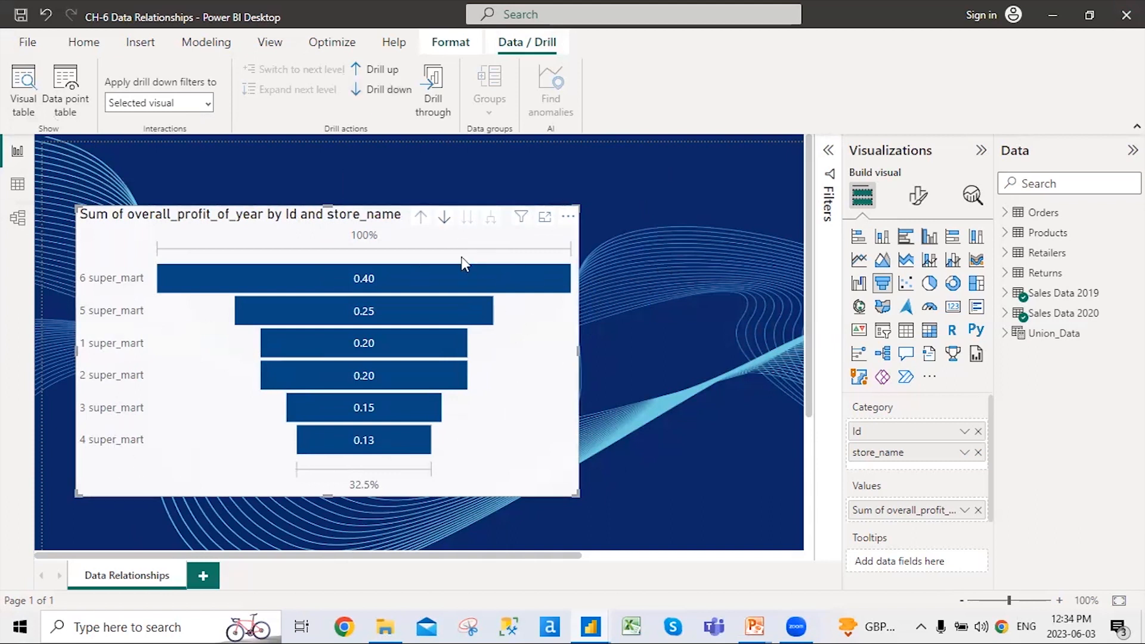
click(544, 218)
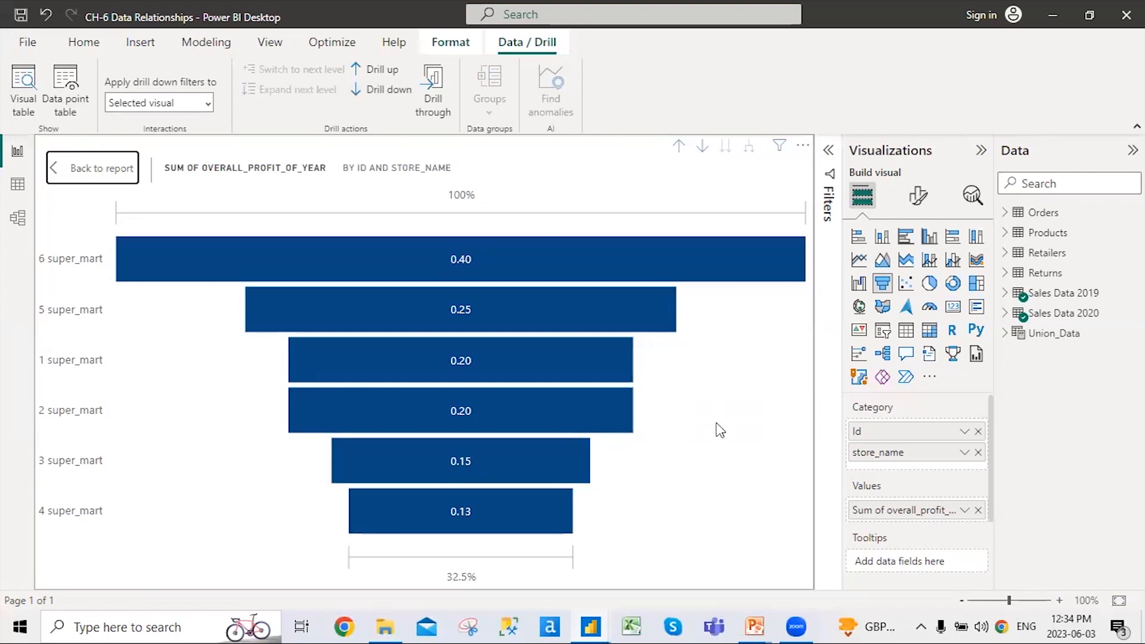
click(103, 181)
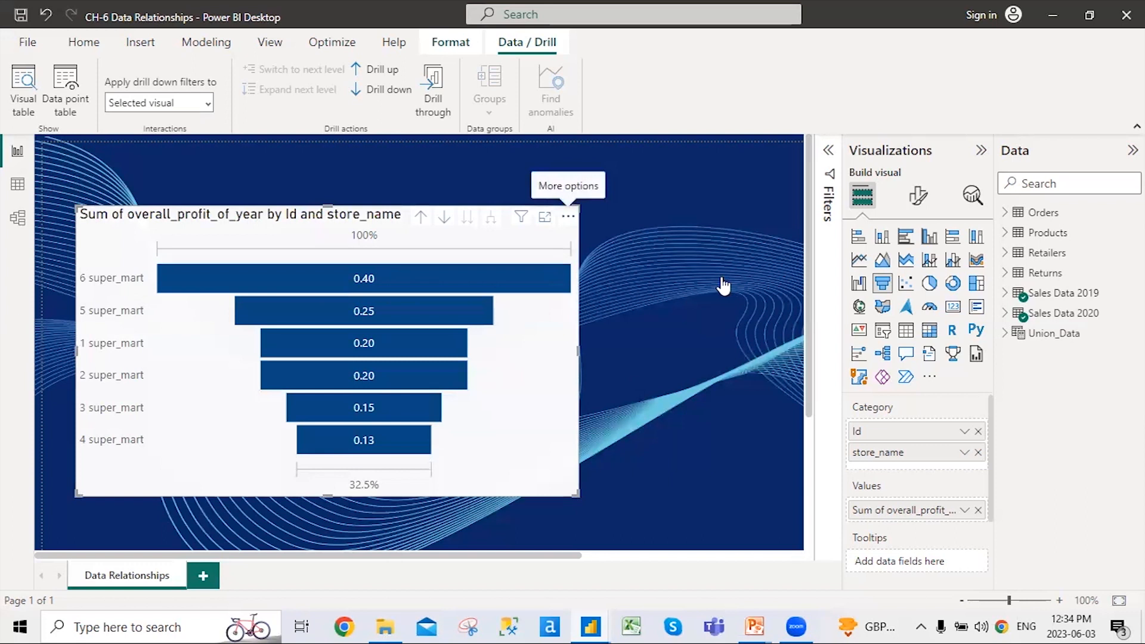
Step: Show the funnel chart's data as a table, and return to the report
click(568, 217)
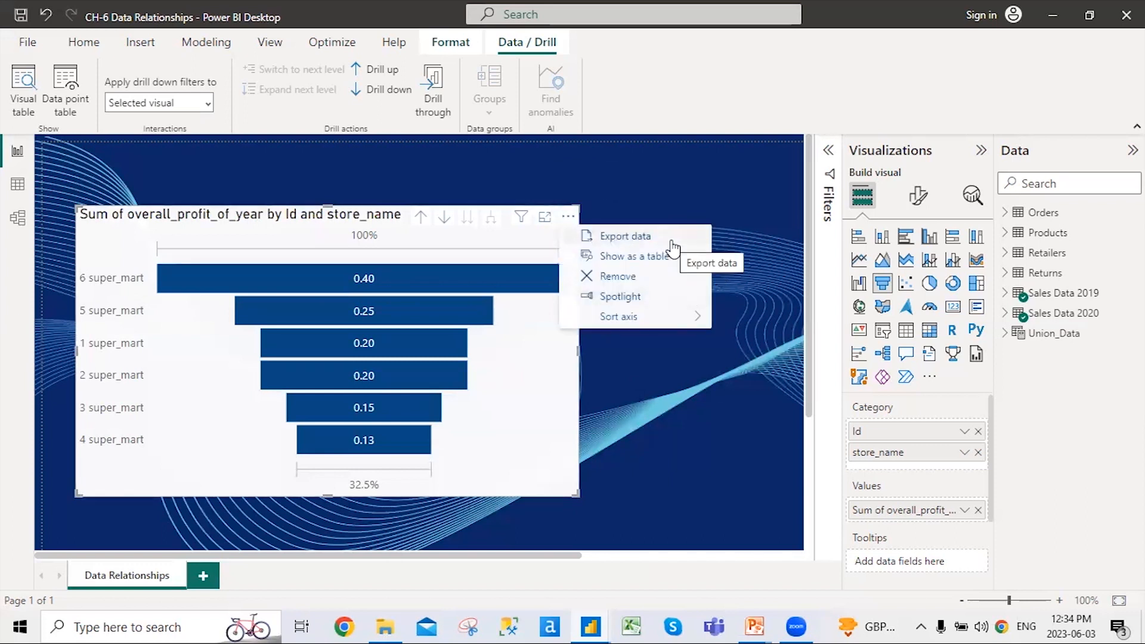
click(677, 258)
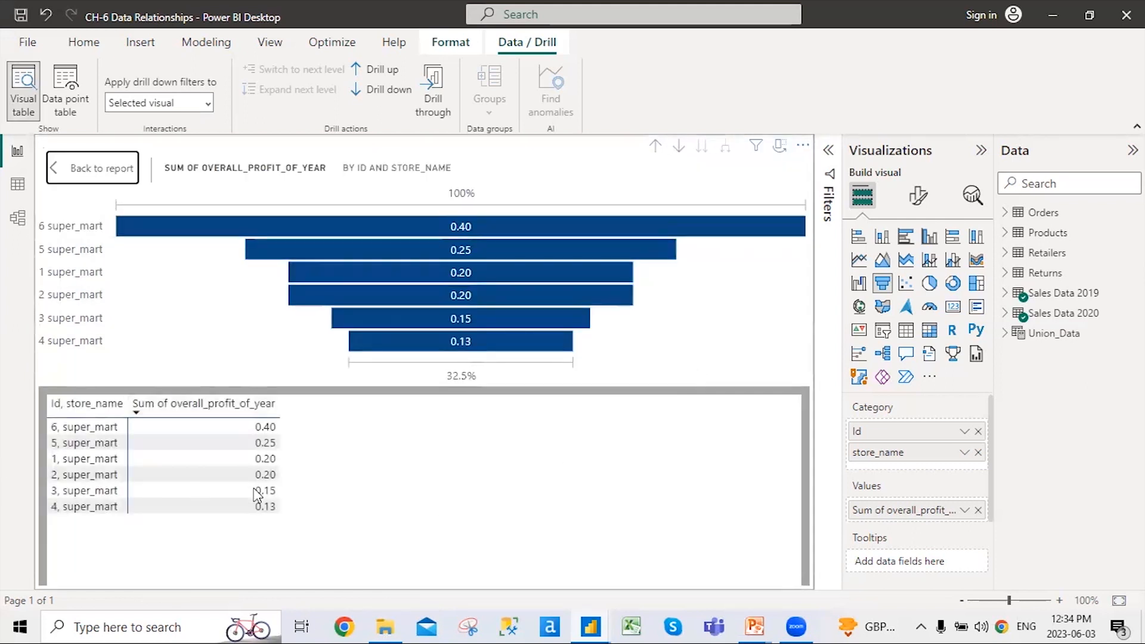
click(102, 173)
Step: Spotlight the funnel chart, narrow it slightly from its right edge, and deselect it
click(567, 216)
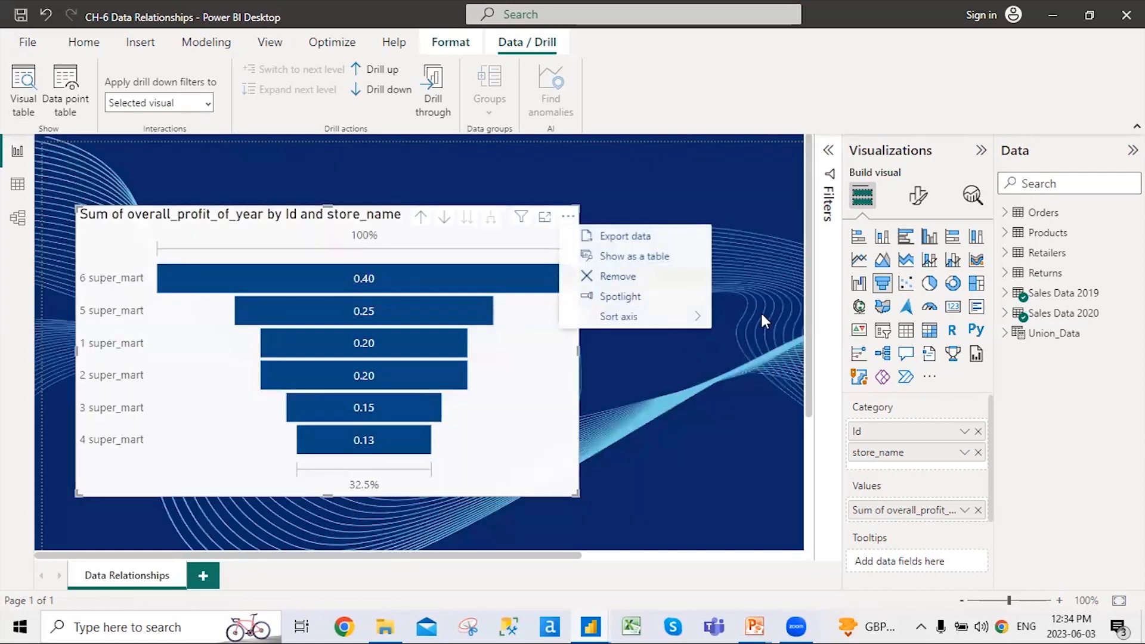
click(648, 302)
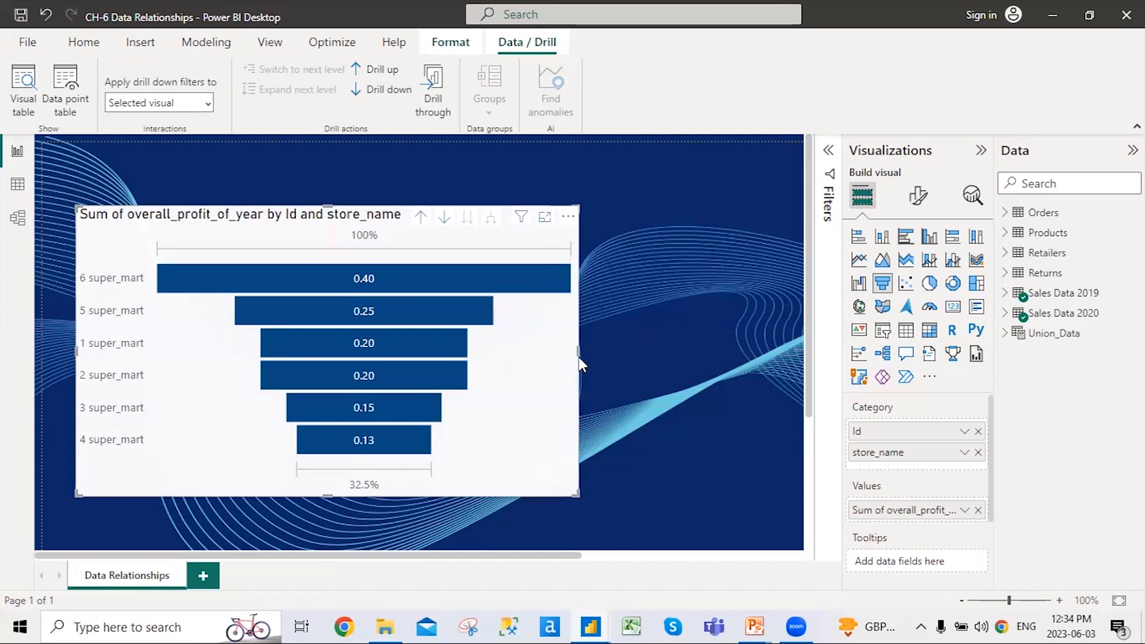
drag(577, 352, 537, 345)
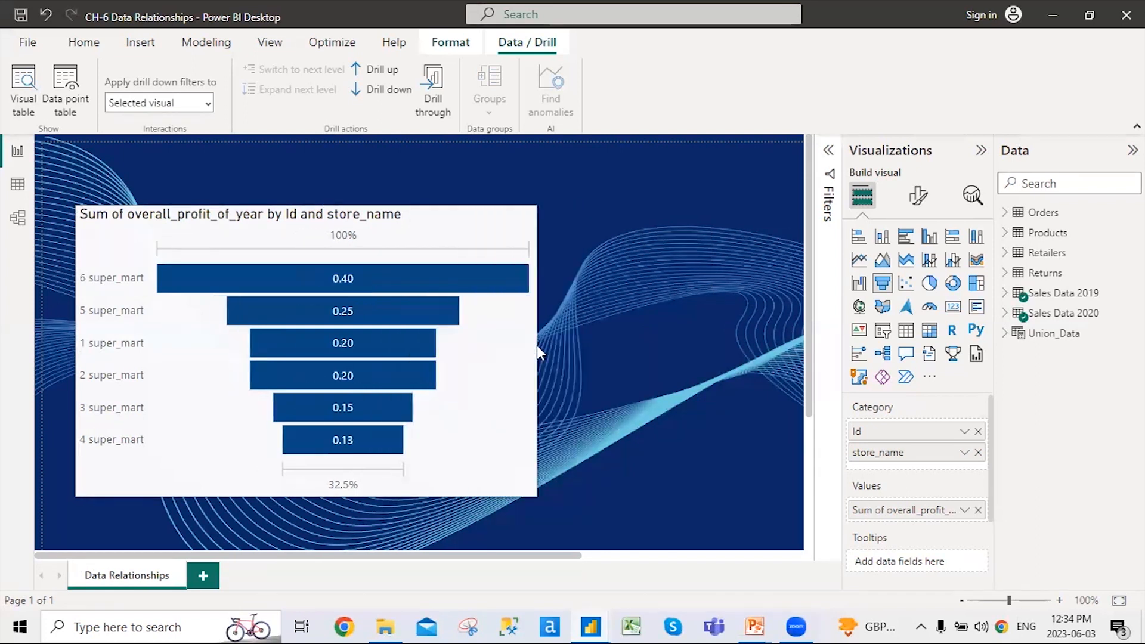
click(617, 349)
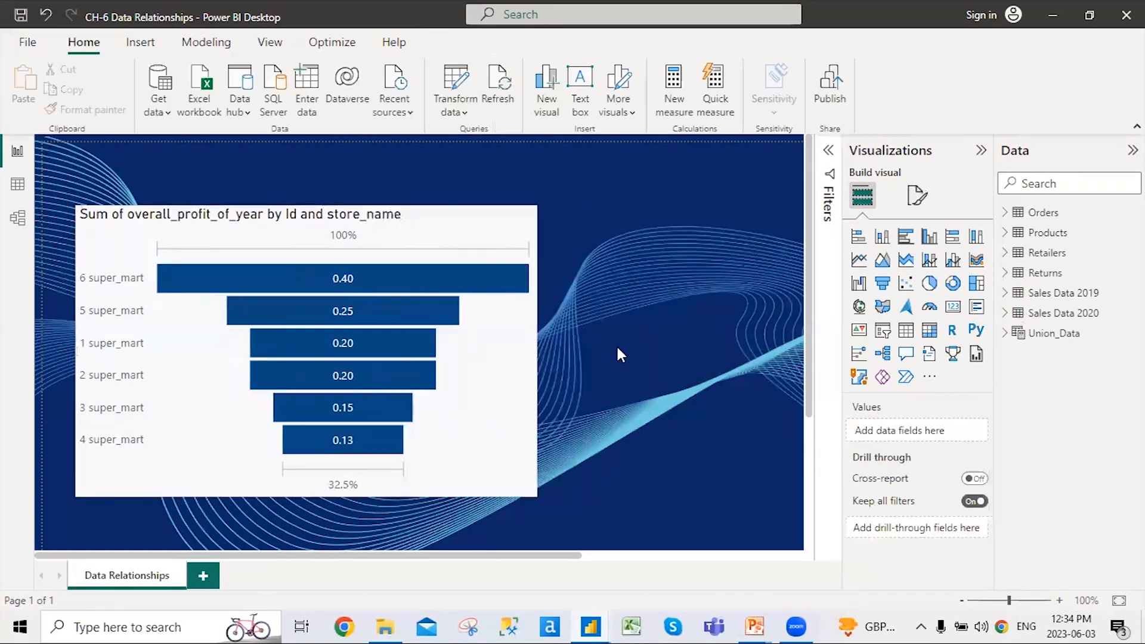
Step: Sort the funnel chart's axis in descending order by Id store_name instead of by the profit value
click(505, 409)
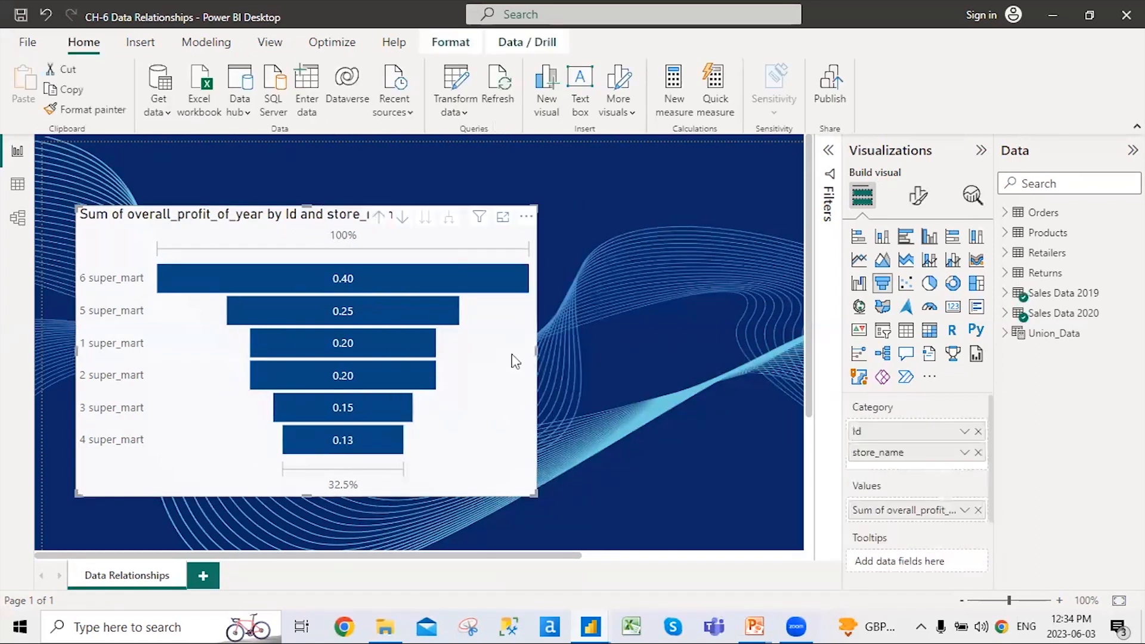
click(526, 216)
mouse_move(599, 325)
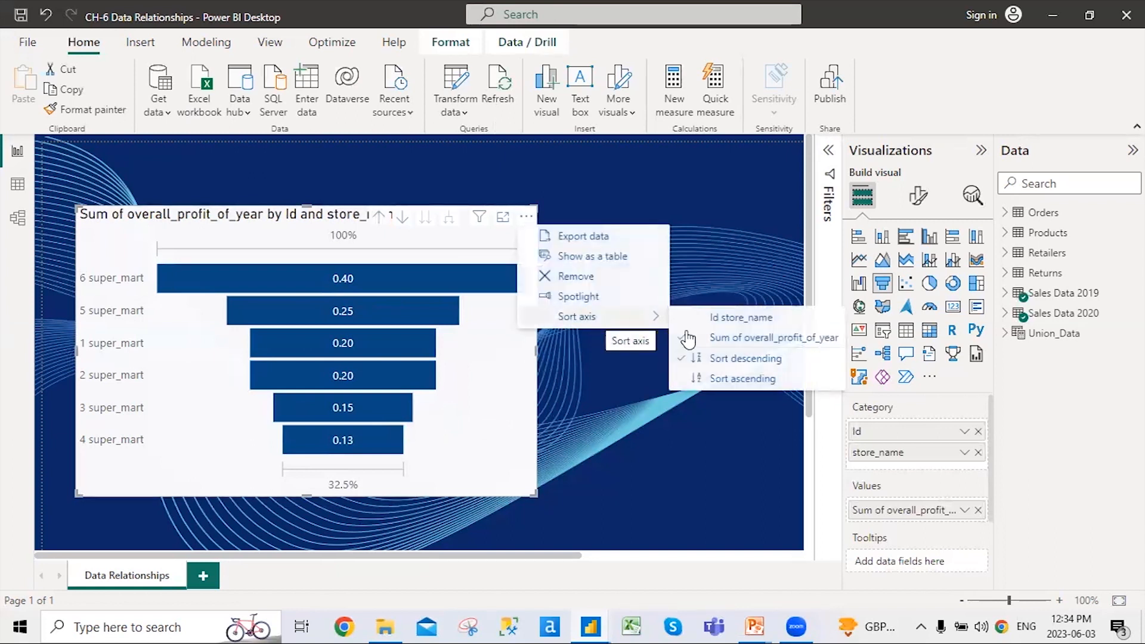
click(720, 358)
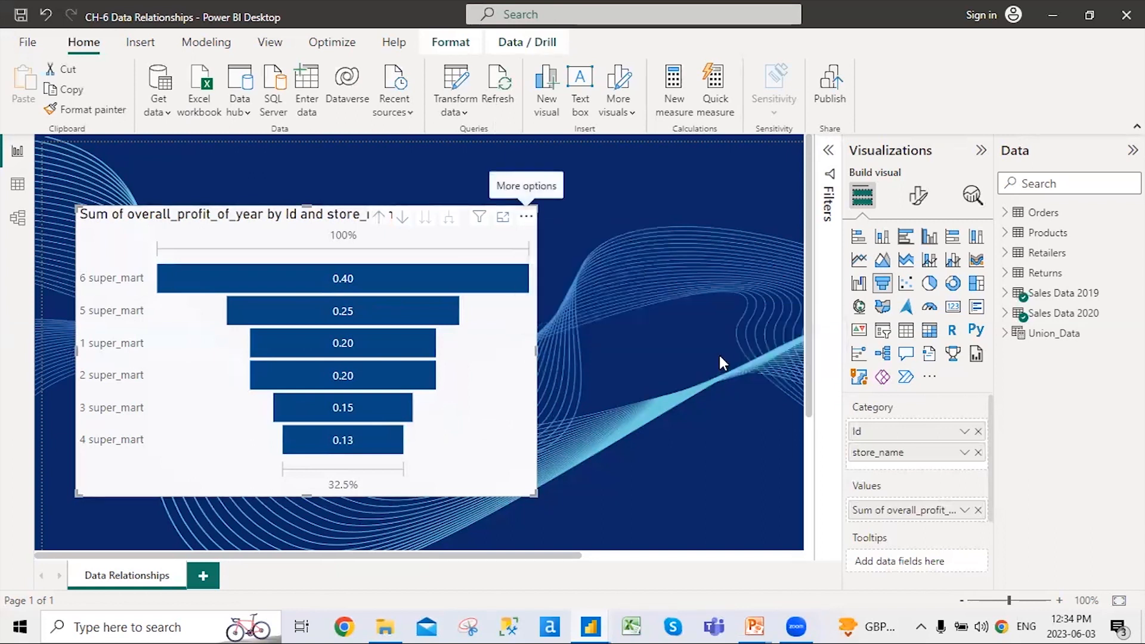
click(527, 217)
mouse_move(632, 327)
click(767, 319)
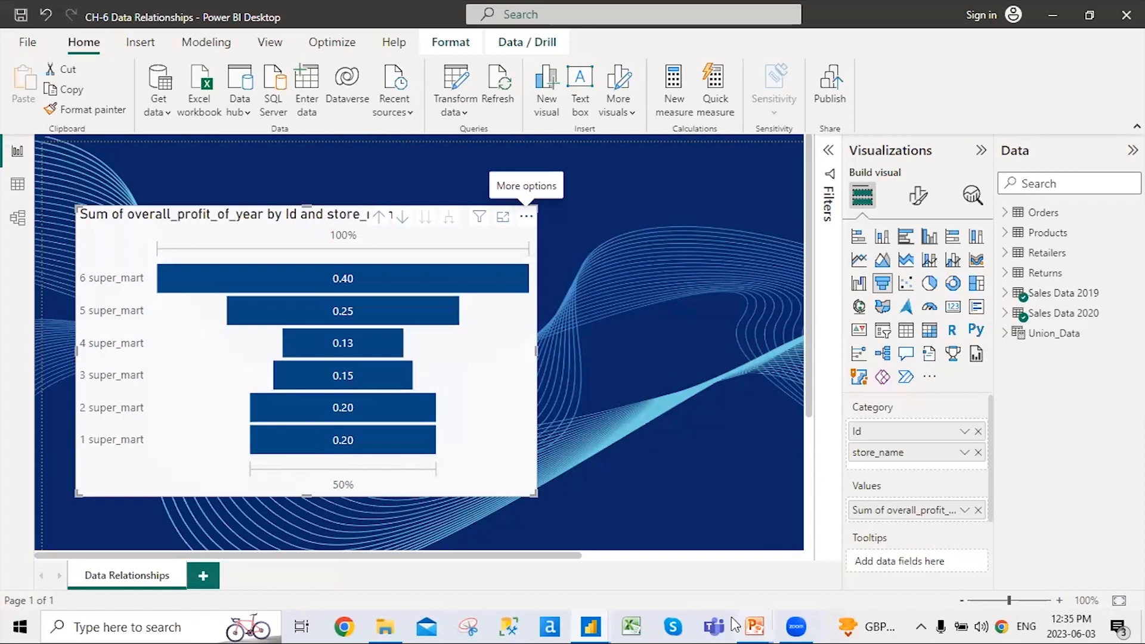
Step: Switch to the running PowerPoint slide show
mouse_move(772, 625)
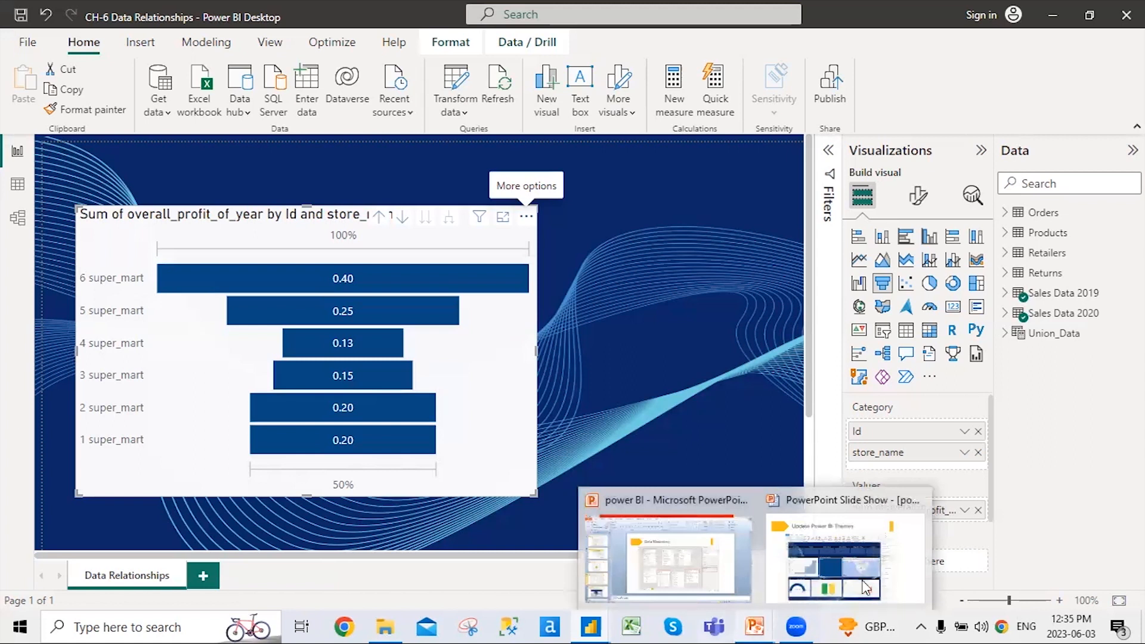